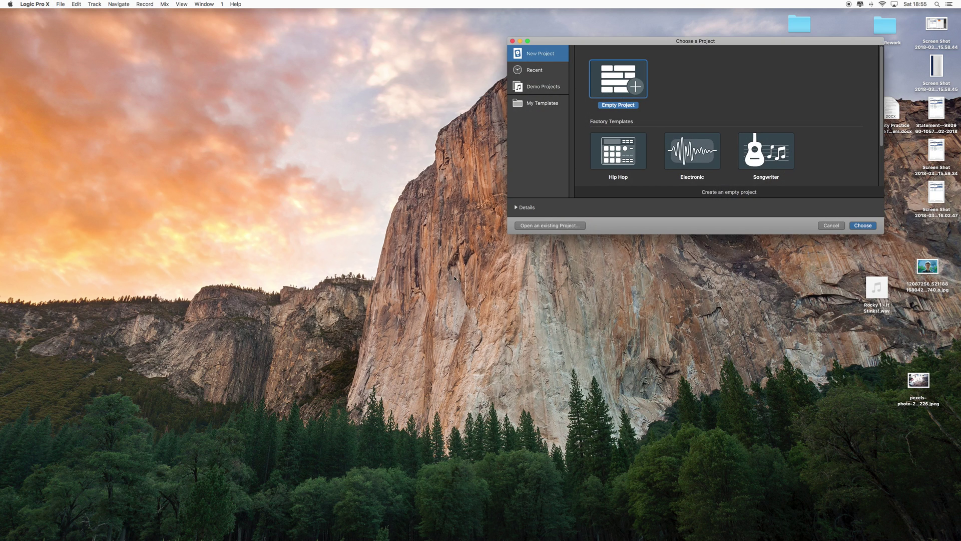
Step: Create an empty project with one Alchemy software instrument track and hide the Library
left_click(863, 226)
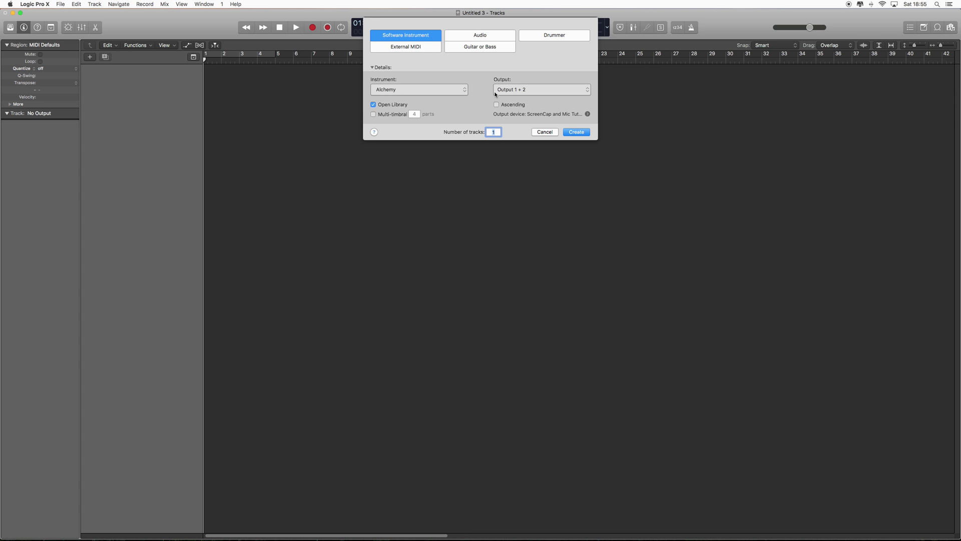
left_click(577, 132)
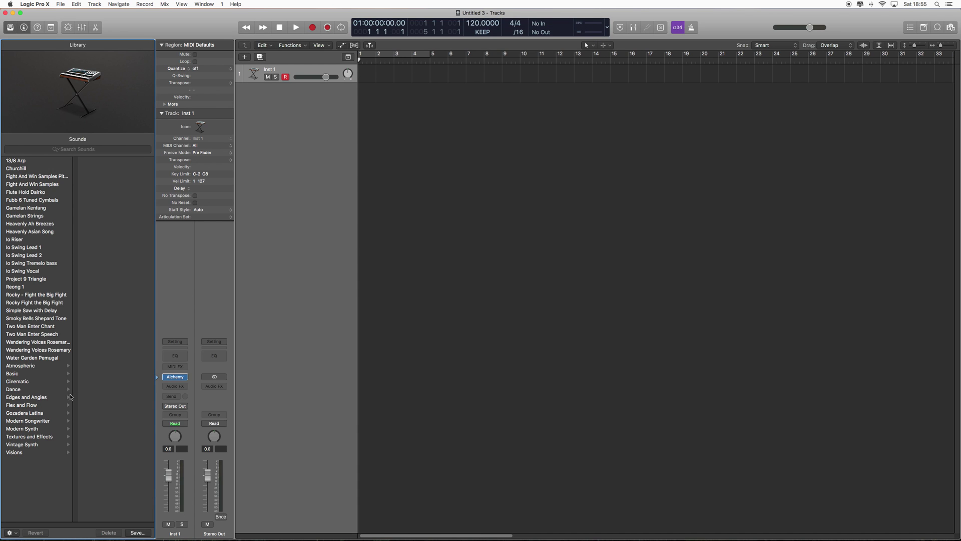
left_click(9, 29)
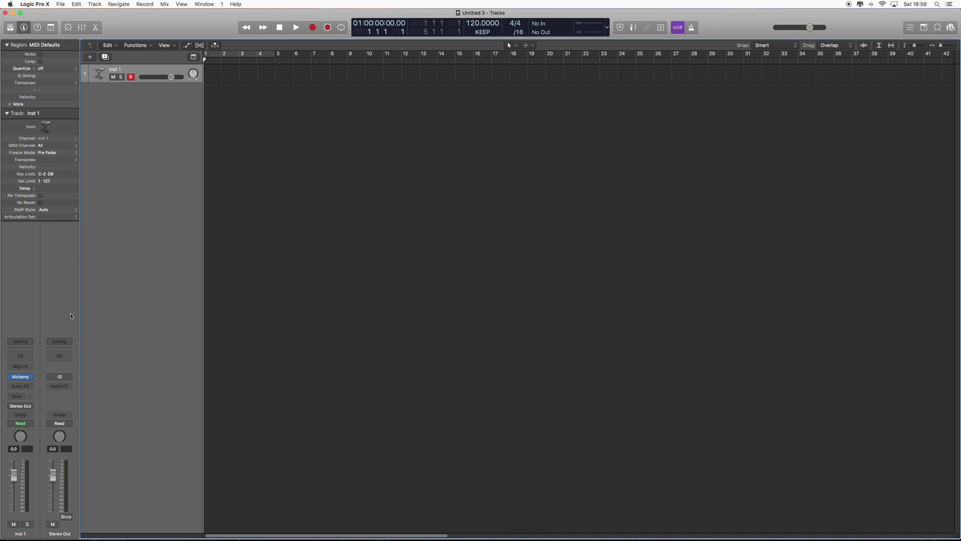
Step: Open the Alchemy instrument on the track in its Advanced view and move its window clear of the channel strip
left_click(21, 377)
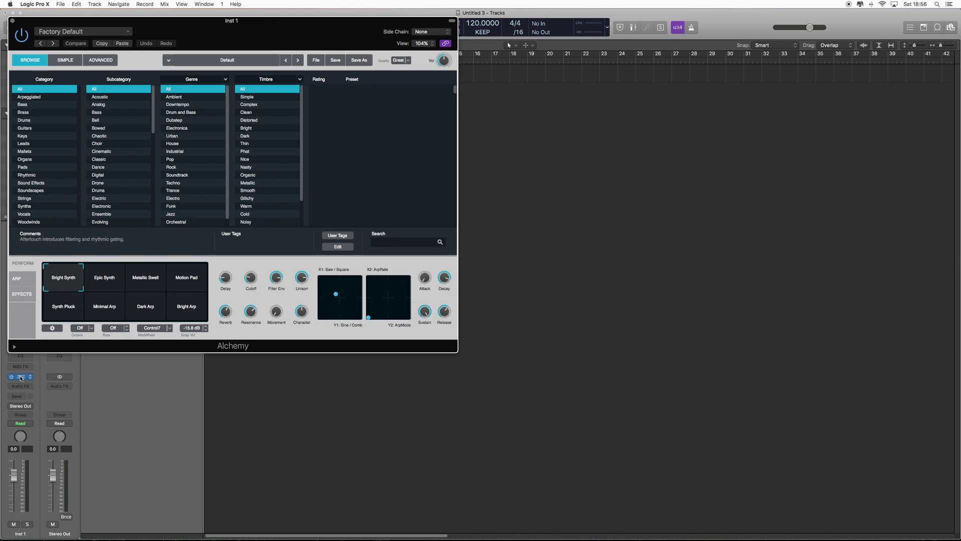
left_click(115, 60)
left_click_drag(224, 38, 390, 65)
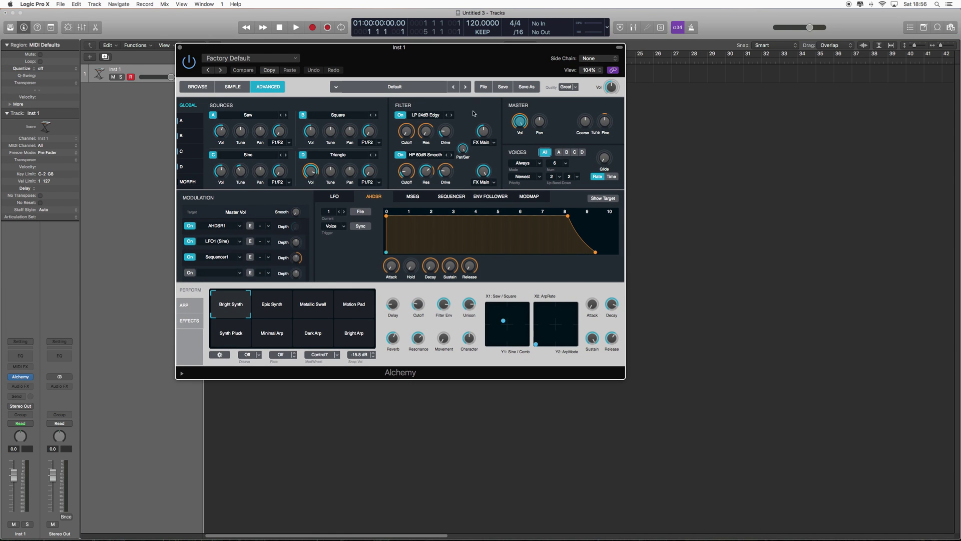
Step: Initialize the Alchemy preset and open the audio import browser for source A
left_click(486, 89)
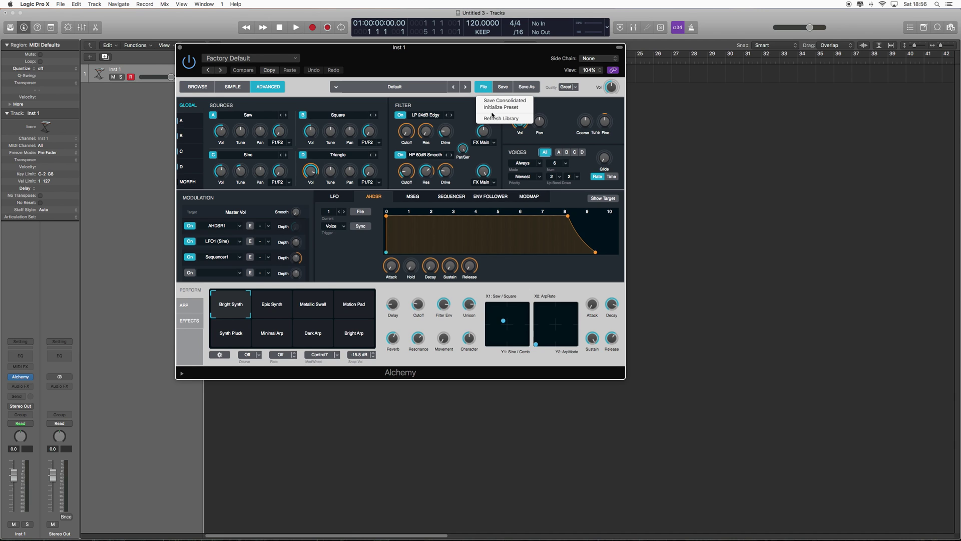
left_click(490, 107)
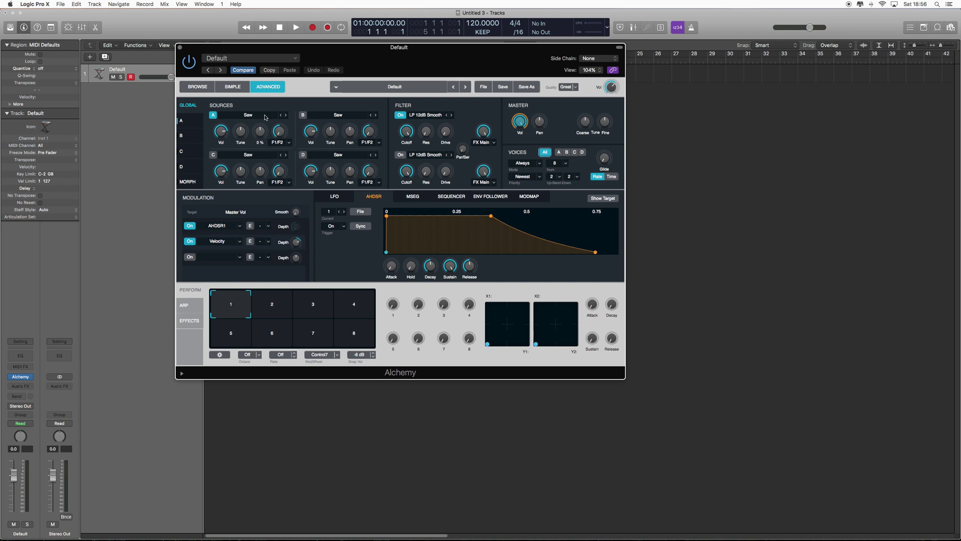
left_click(257, 118)
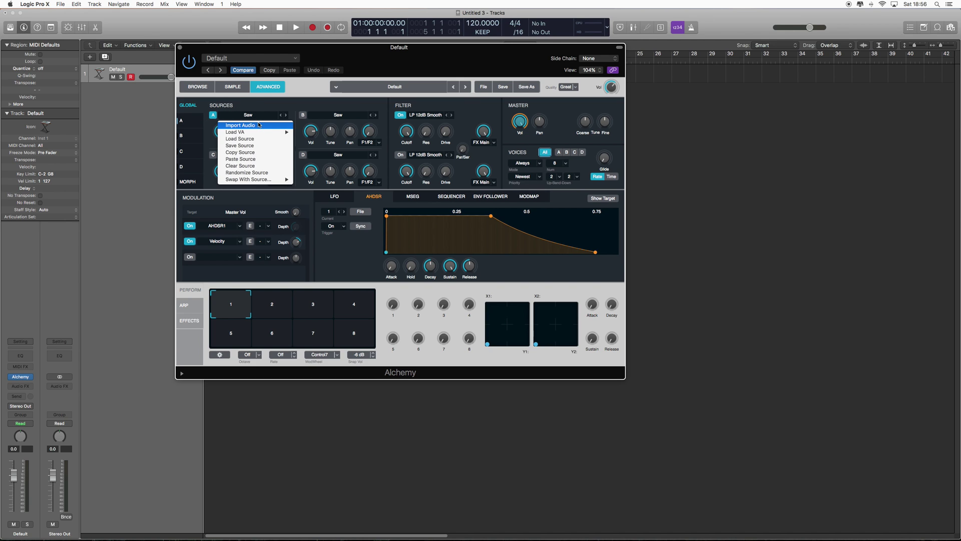
left_click(259, 124)
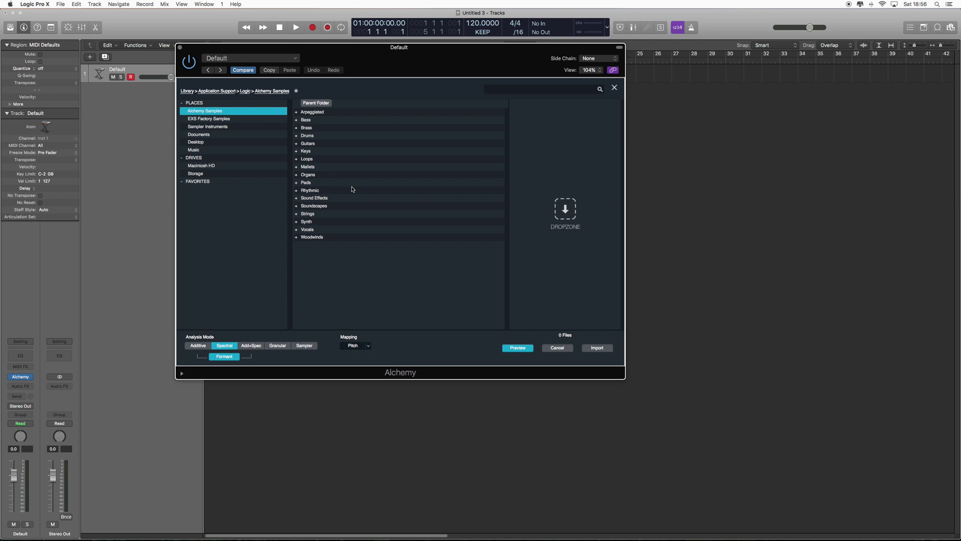
Step: Switch to Finder and display the iMac's storage volumes
left_click(64, 526)
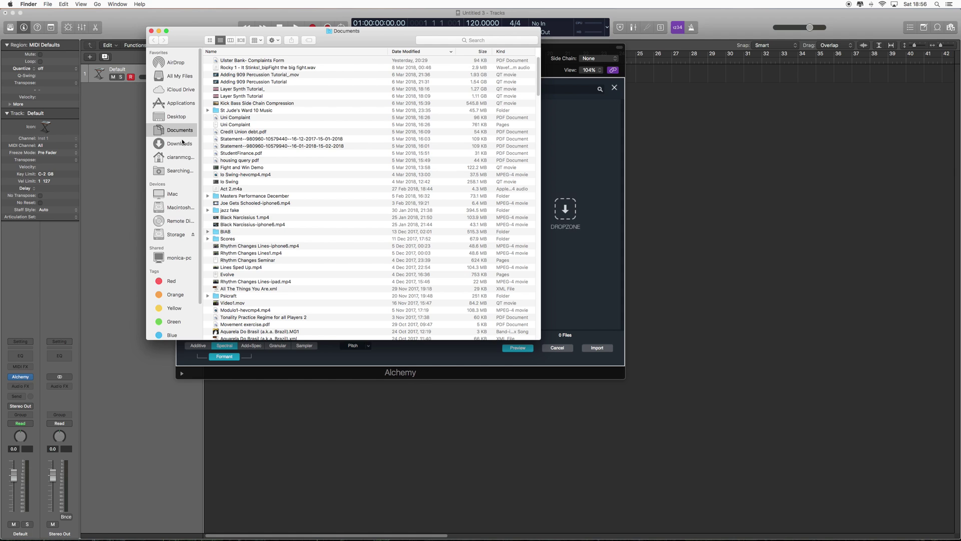
left_click(177, 160)
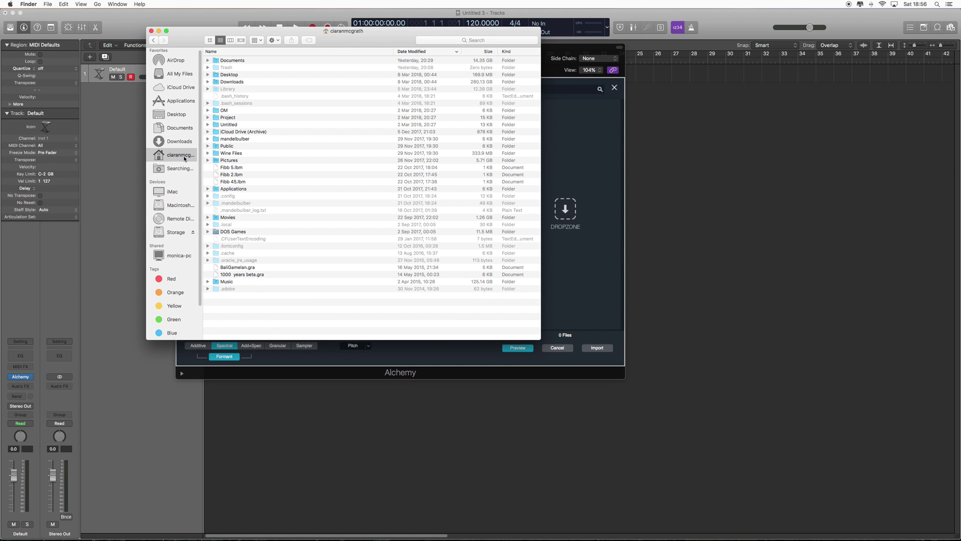
left_click(173, 192)
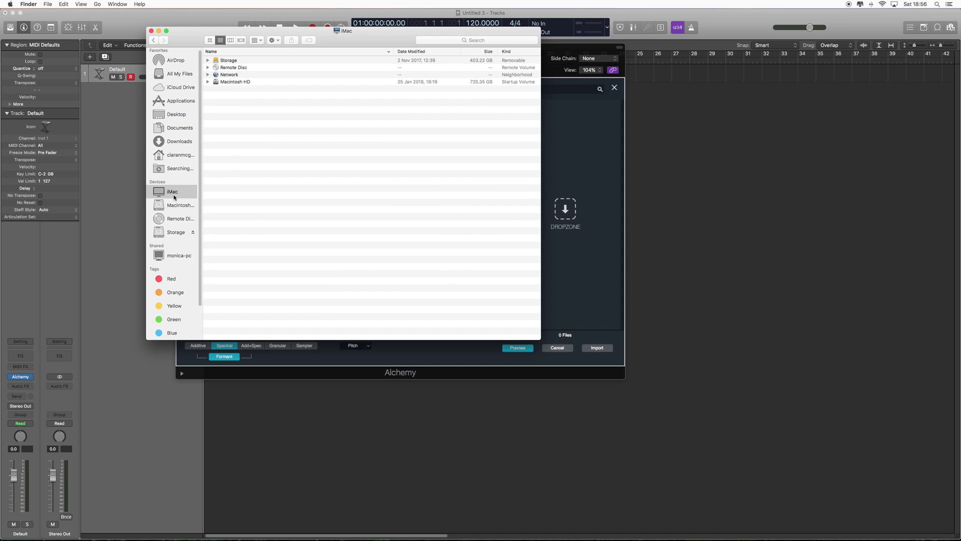
Step: Look up the Find command in Finder's help search and start a file search of This Mac
left_click(488, 39)
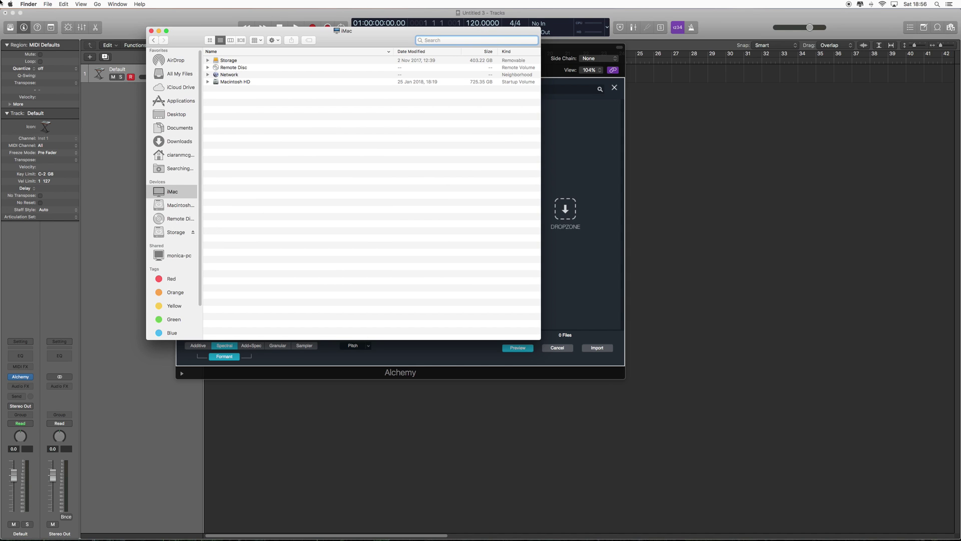
left_click(50, 4)
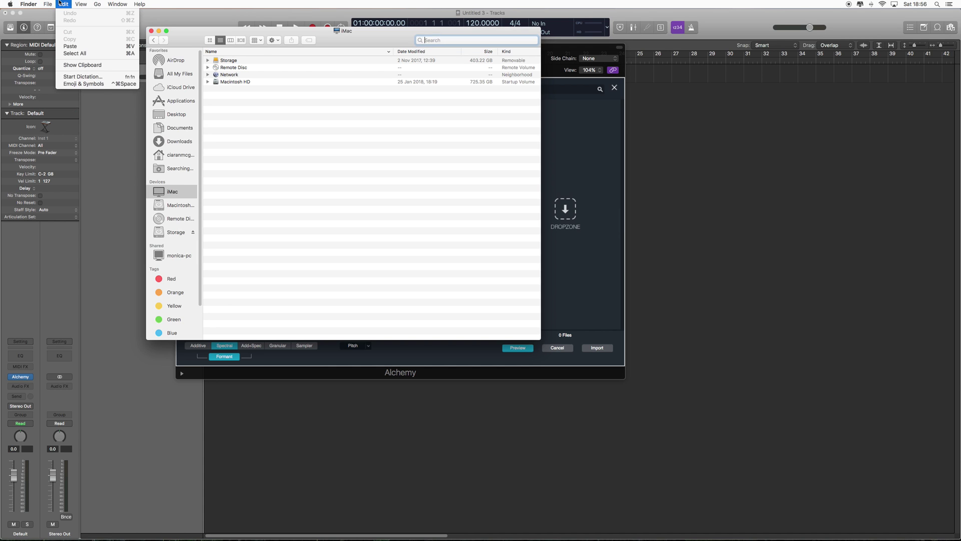
mouse_move(139, 4)
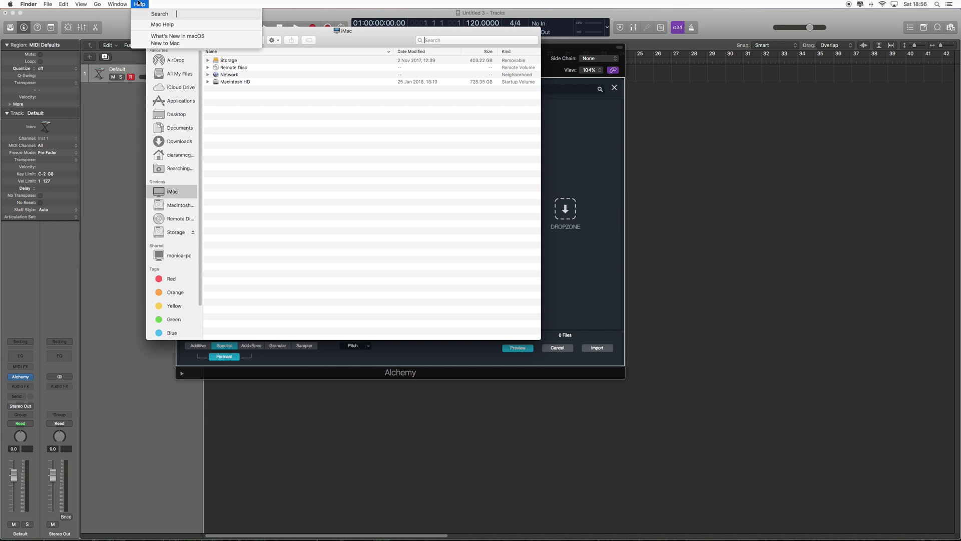
type("find")
mouse_move(185, 51)
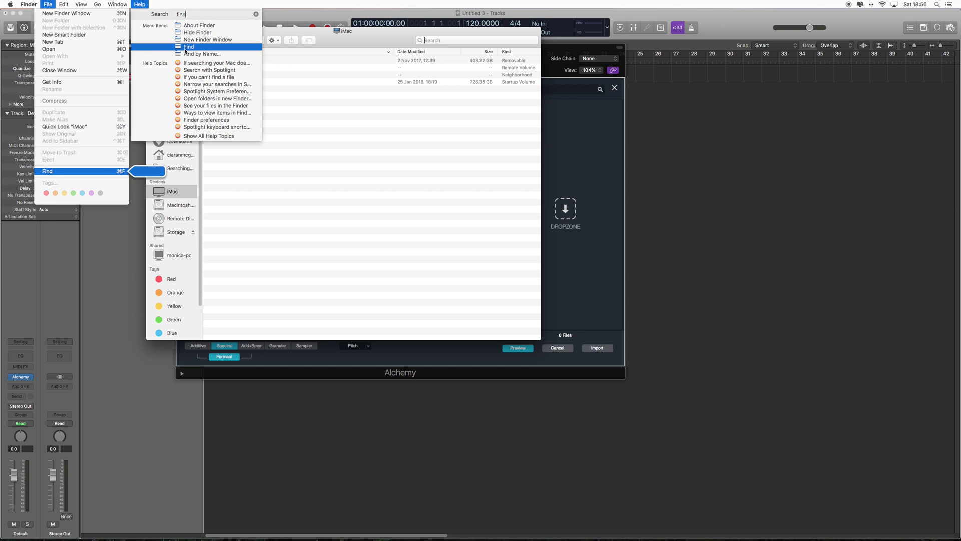
mouse_move(52, 3)
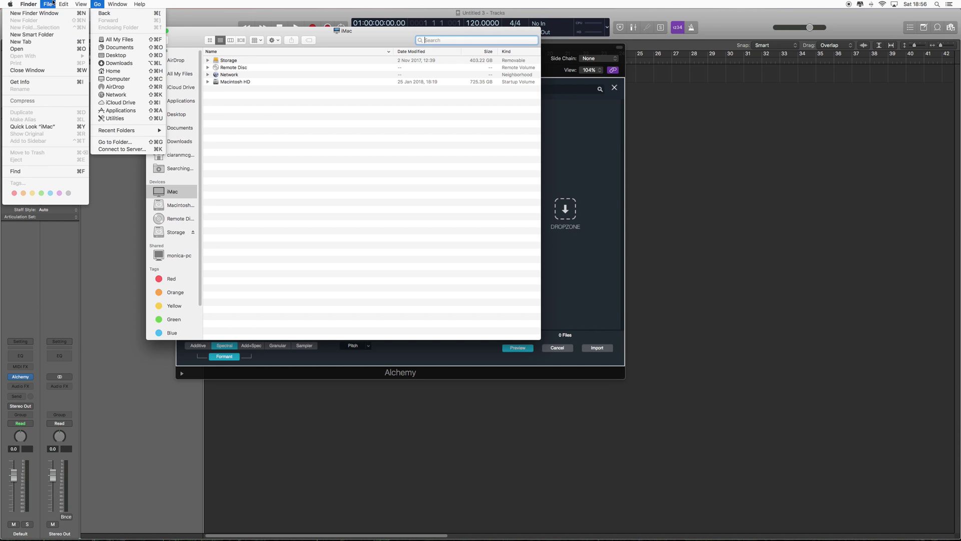
key("Down")
key("Down")
key("Down")
key("Down")
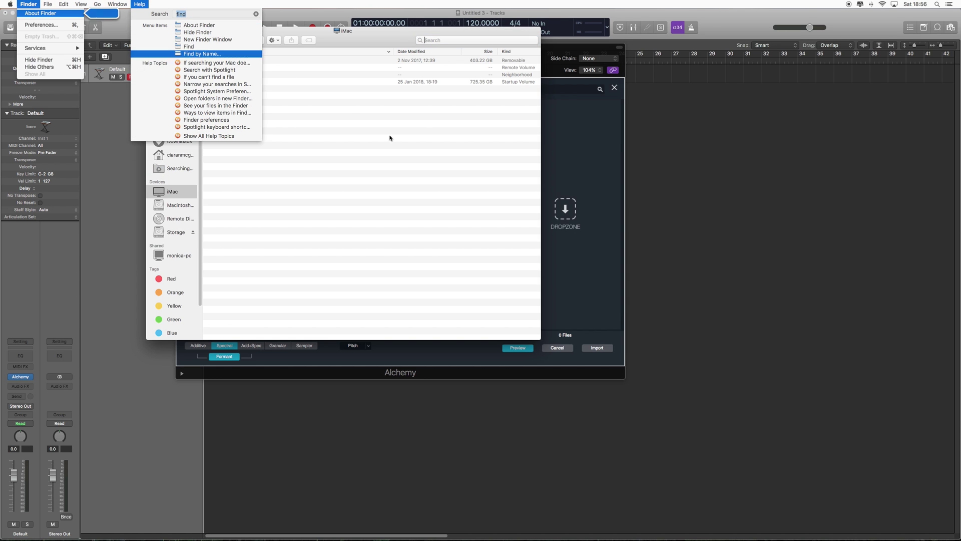
key("Return")
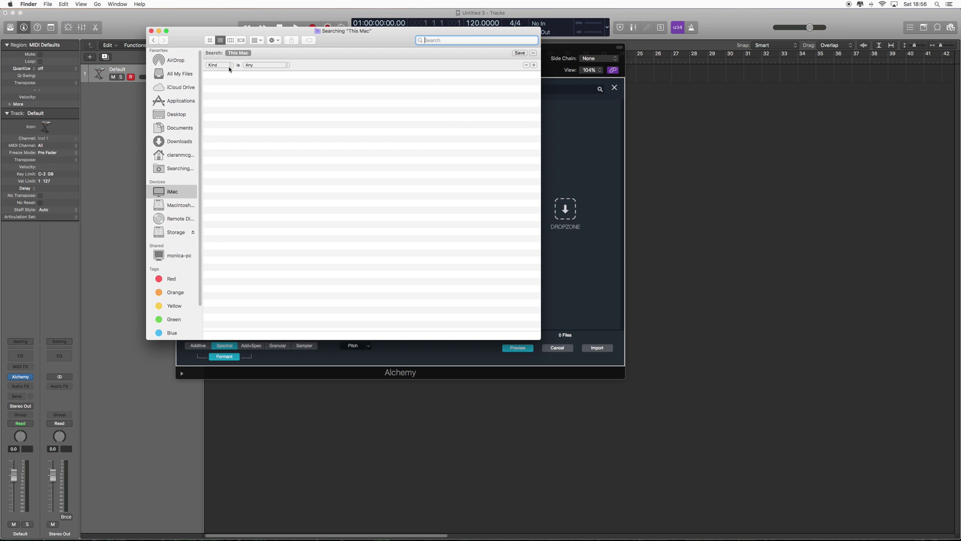
Step: Set the search criterion so that system files are included
left_click(220, 65)
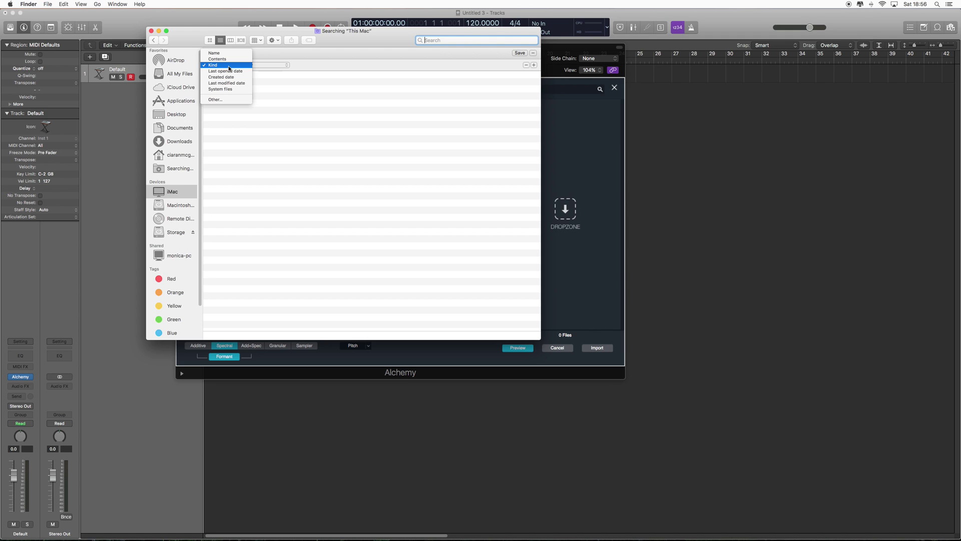
left_click(239, 88)
left_click(294, 65)
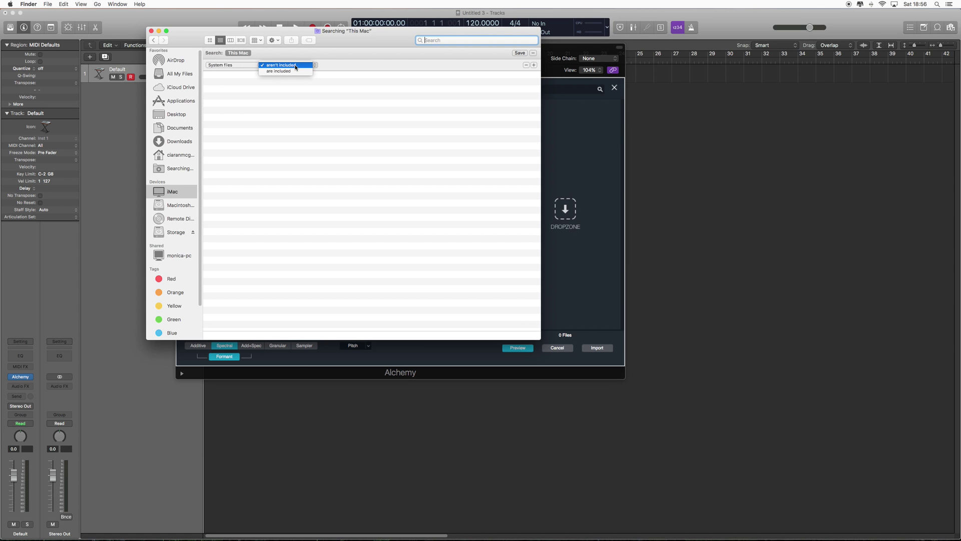
left_click(292, 71)
Step: Search for "Ultrabeat" and open the Ultrabeat Samples folder
type("Ultrabeat")
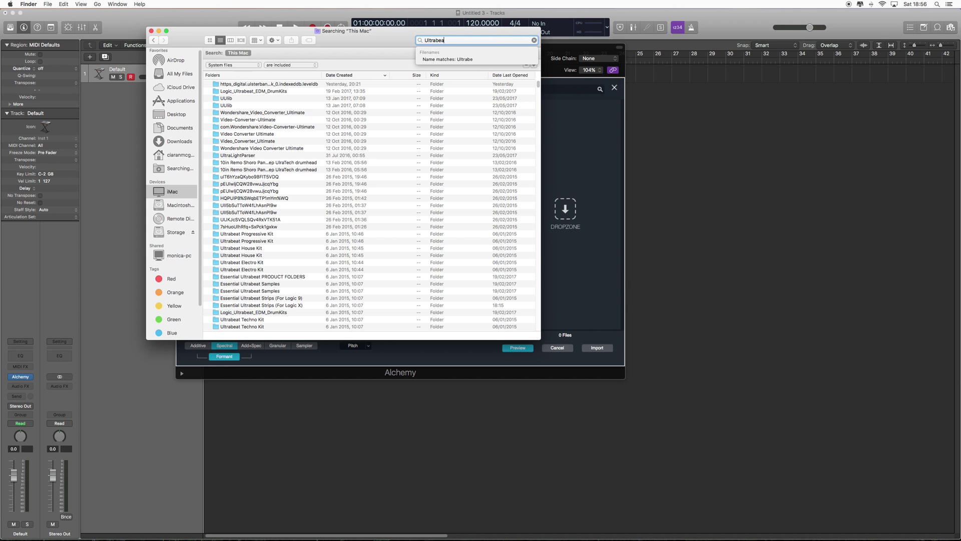
key("Return")
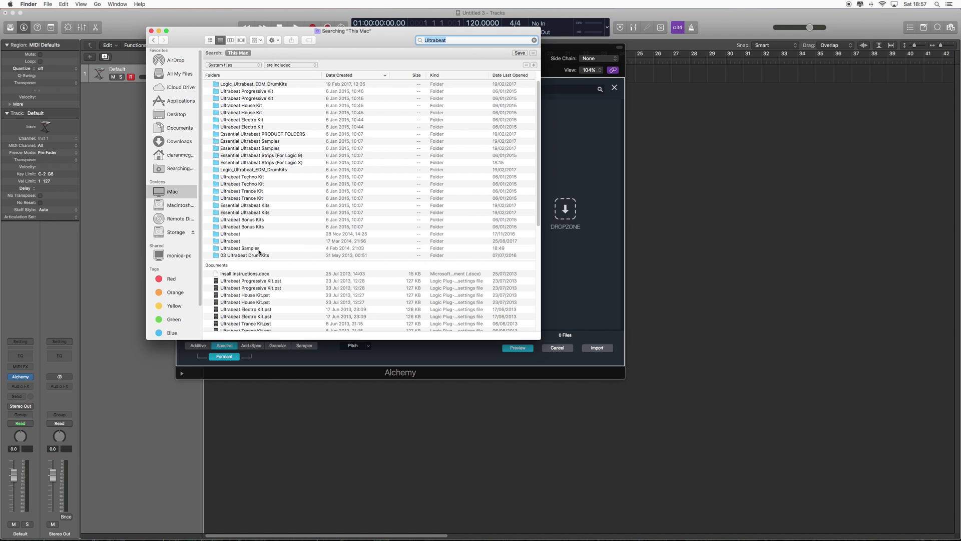
left_click(275, 249)
double_click(274, 249)
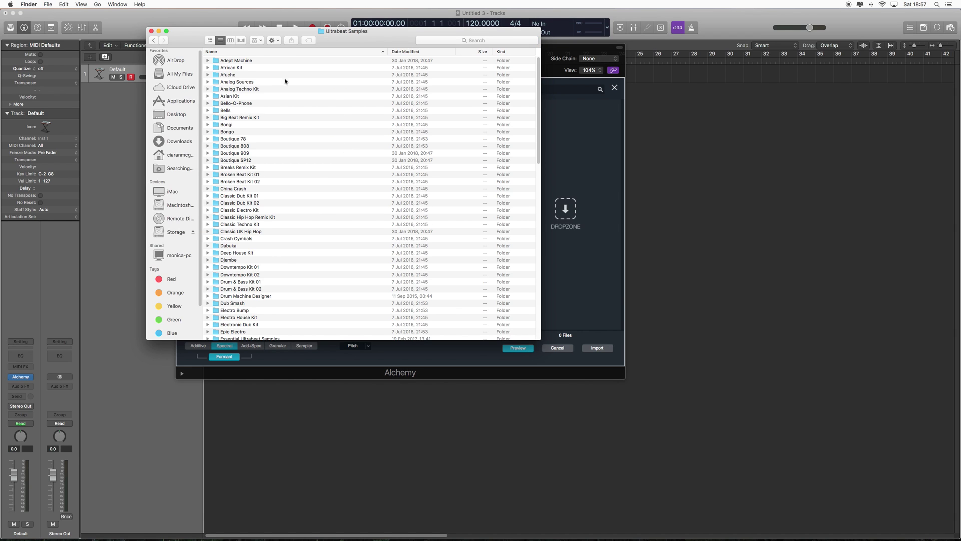
Step: Open the Boutique 909 sample folder and arrange its window and Alchemy's so the dropzone is reachable
scroll(254, 155, "down", 15)
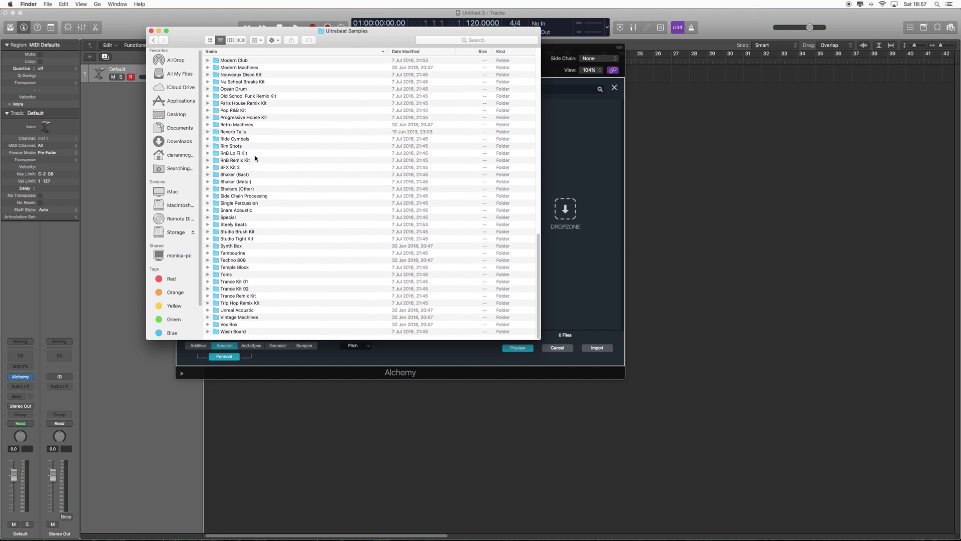
scroll(254, 157, "up", 15)
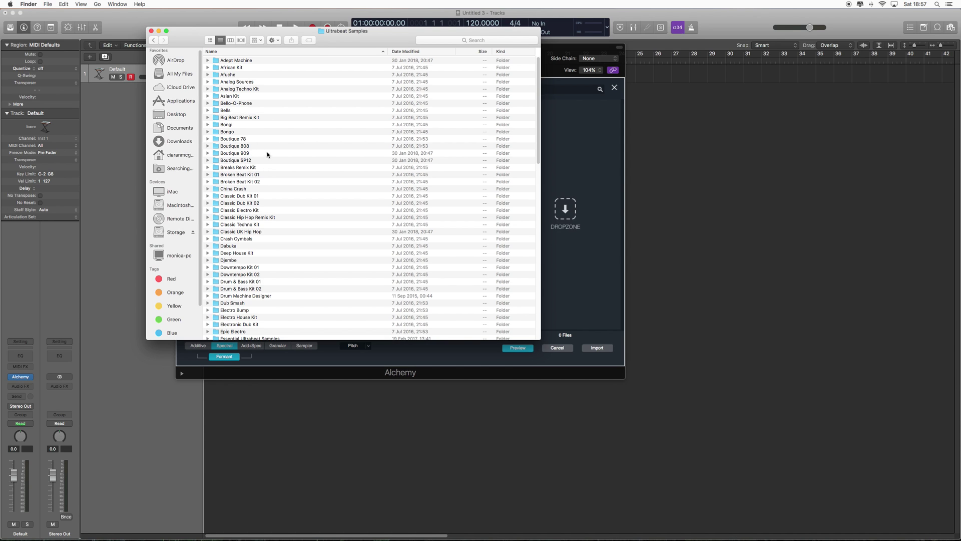
double_click(232, 153)
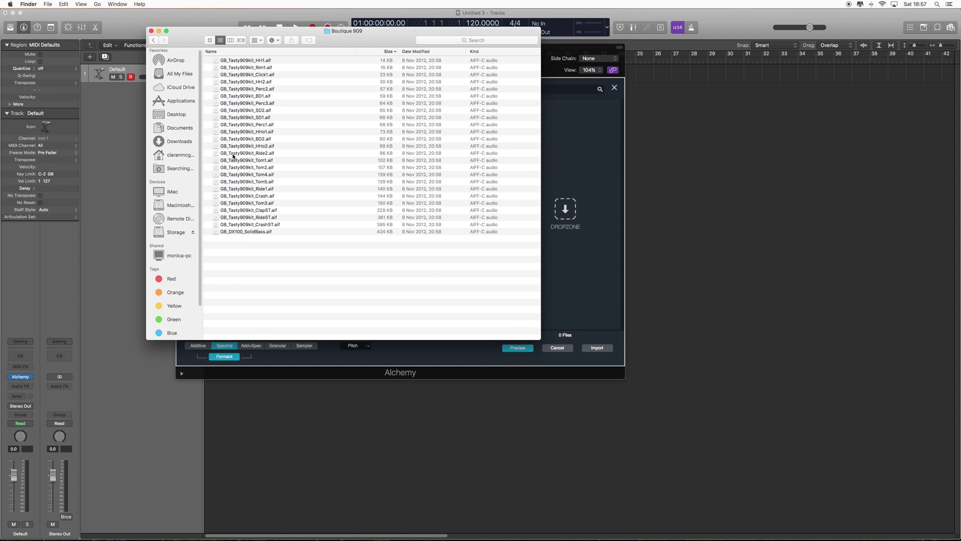
left_click_drag(374, 39, 253, 45)
left_click_drag(511, 60, 694, 99)
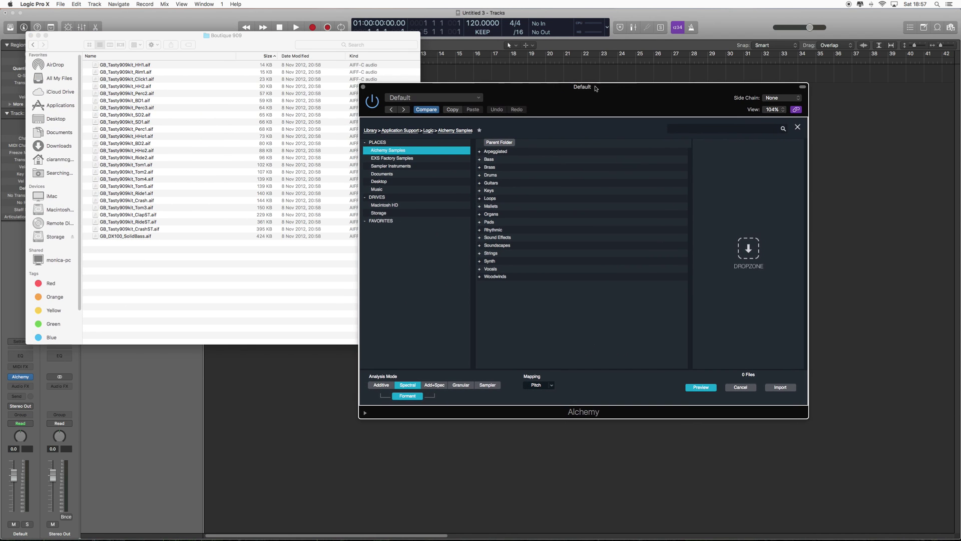
Step: Add GB_Tasty909kit_BD1.aif and GB_Tasty909kit_SD1.aif from the Boutique 909 folder to Alchemy's dropzone
left_click(108, 101)
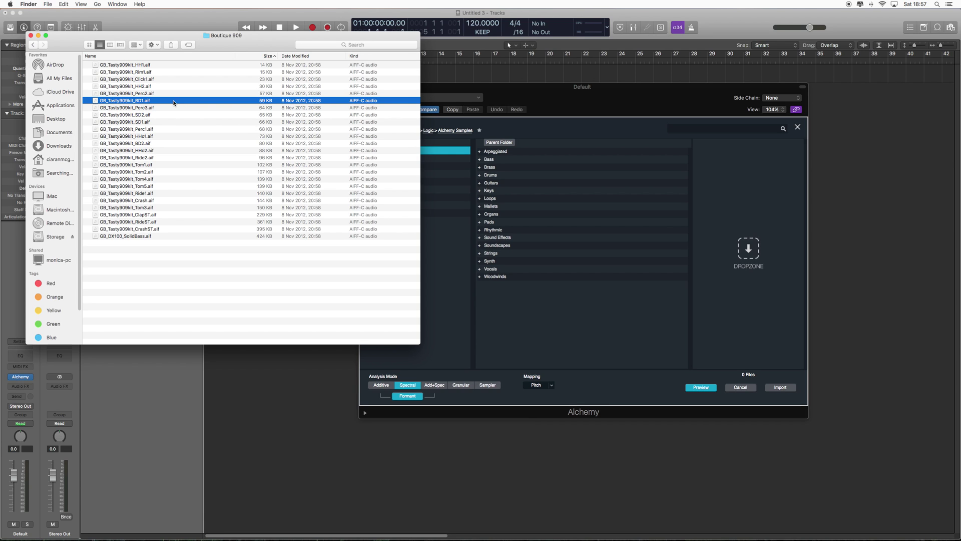
left_click_drag(93, 105, 716, 146)
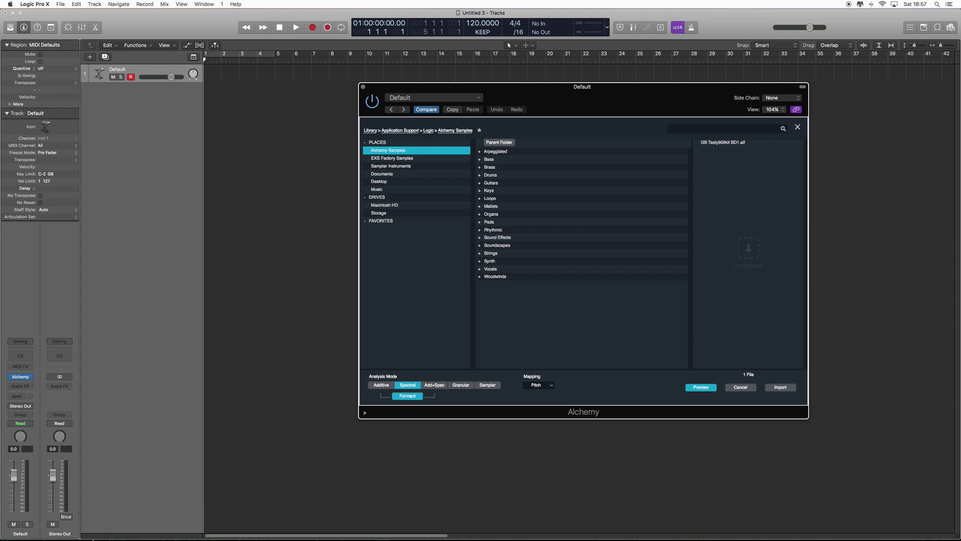
mouse_move(140, 526)
left_click(81, 525)
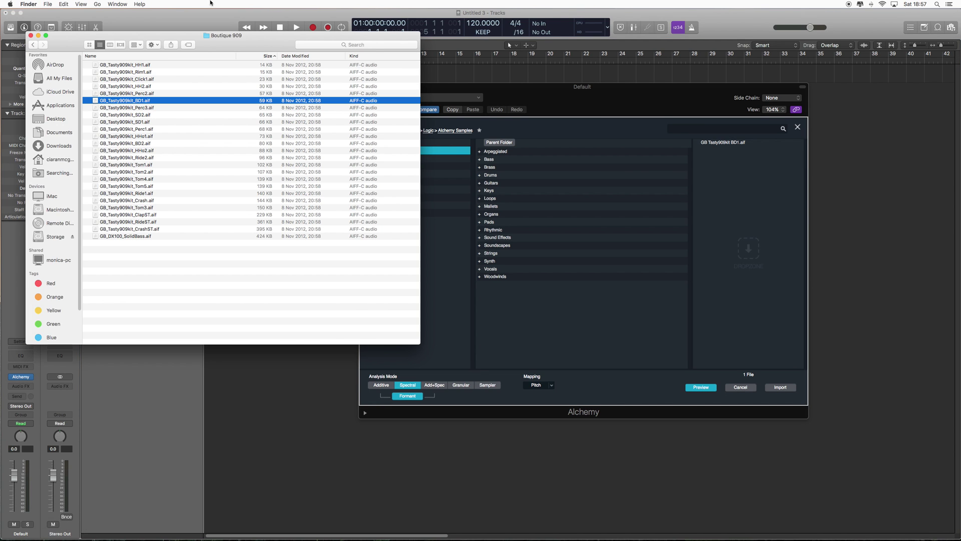
left_click(105, 123)
left_click_drag(100, 125, 701, 189)
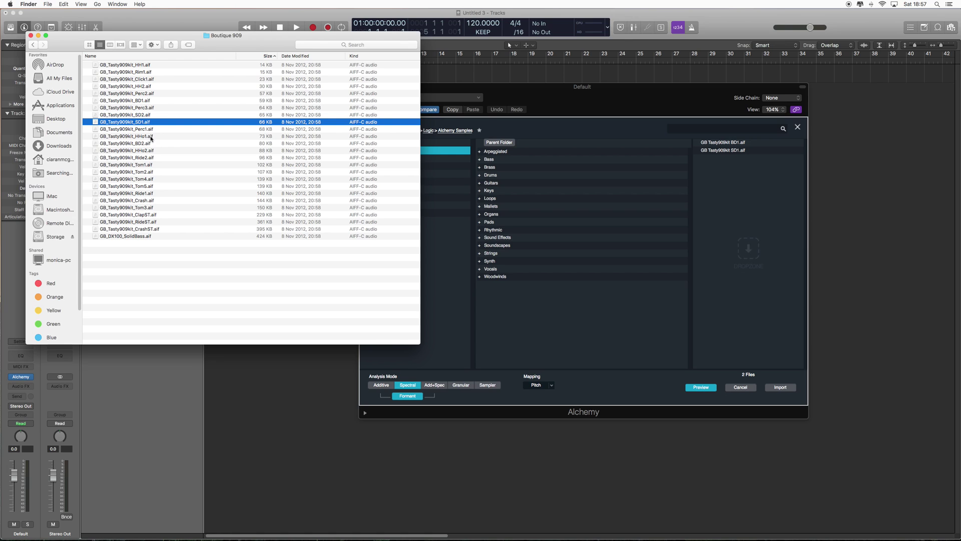
Step: Add GB_Tasty909kit_HH1.aif to Alchemy's dropzone and close the Finder window
left_click(138, 67)
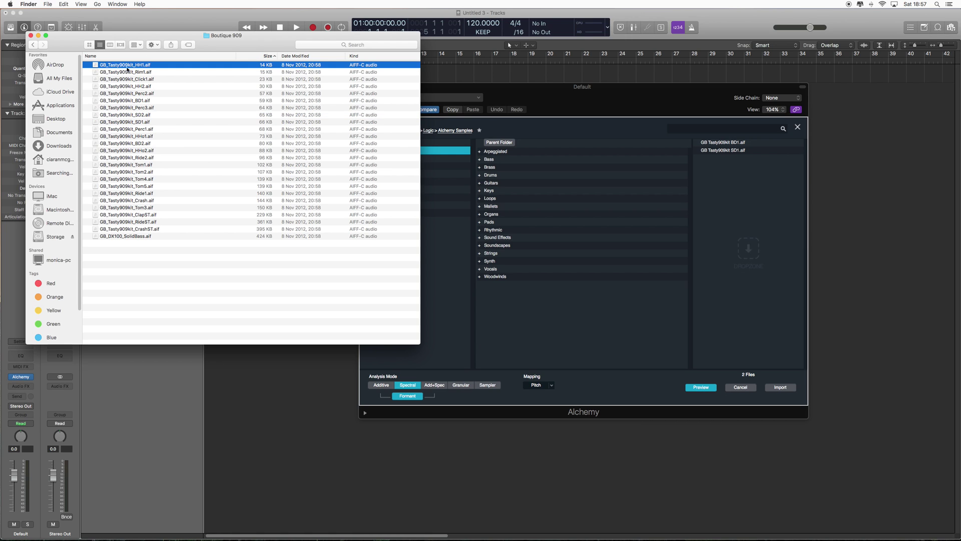
left_click_drag(103, 64, 721, 200)
left_click(31, 37)
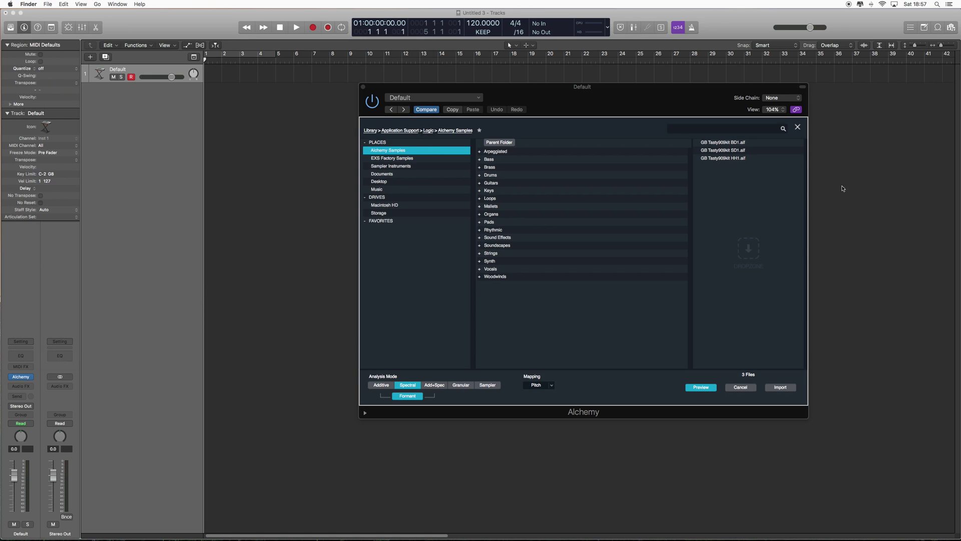
Step: Reorder the dropzone files so that the HH1 sample sits between BD1 and SD1
left_click(742, 159)
left_click_drag(742, 159, 745, 152)
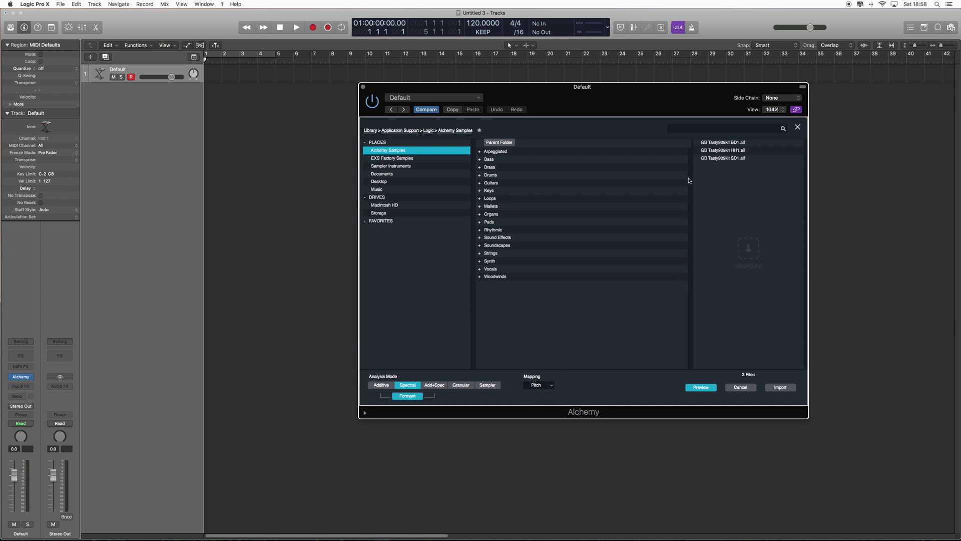
Step: Import the three 909 samples into source A with Drum mapping and Granular analysis mode
left_click(553, 385)
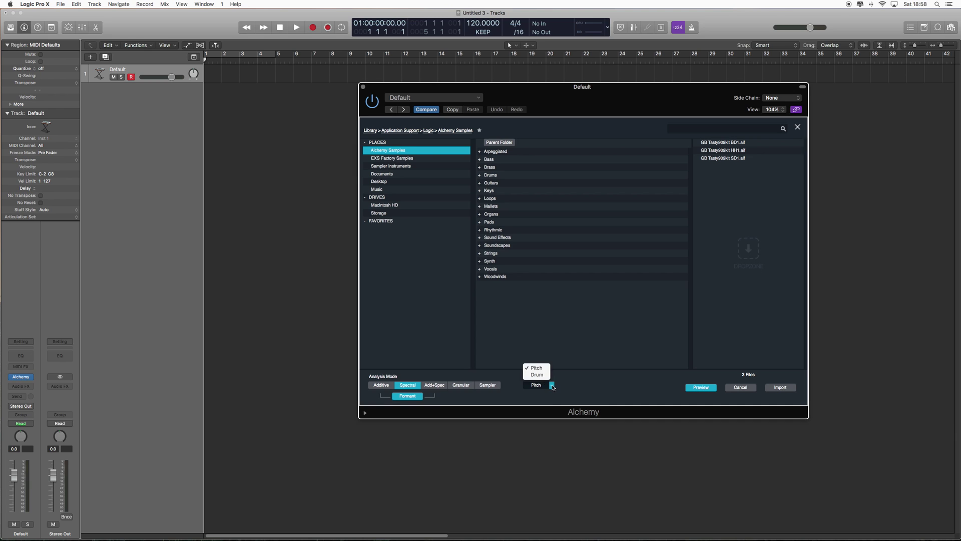
left_click(548, 378)
left_click(461, 385)
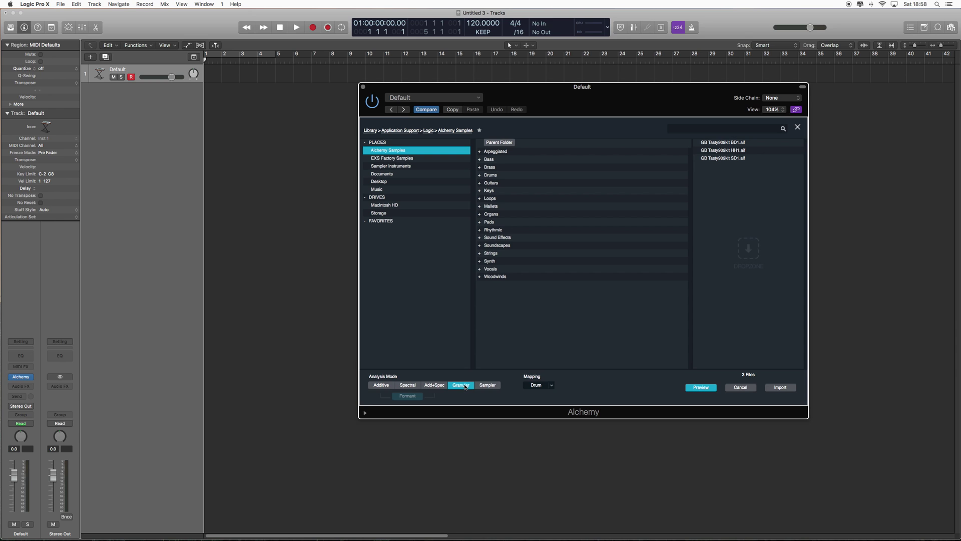
left_click(790, 388)
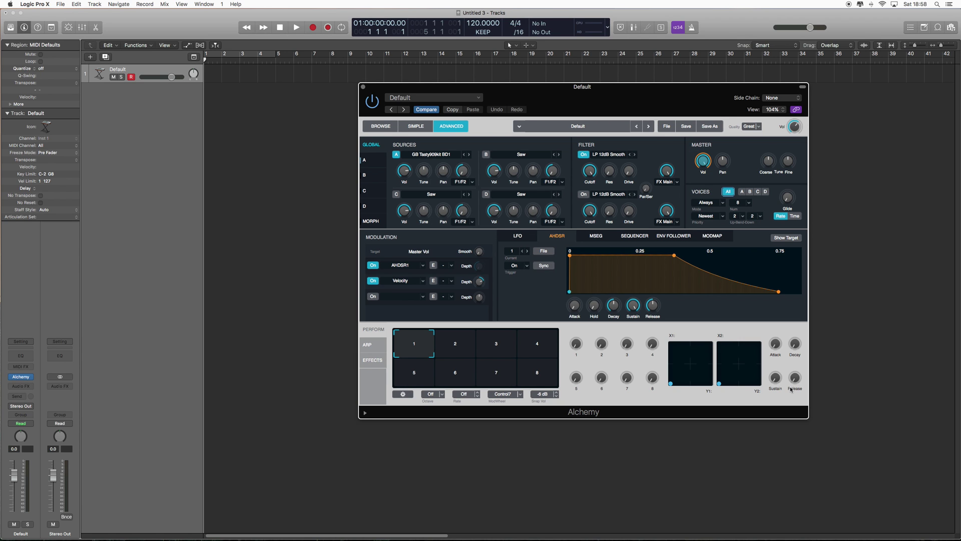
Step: Open source A's key map editor and audition the drum samples mapped to the three keys from C1 upward
left_click(365, 160)
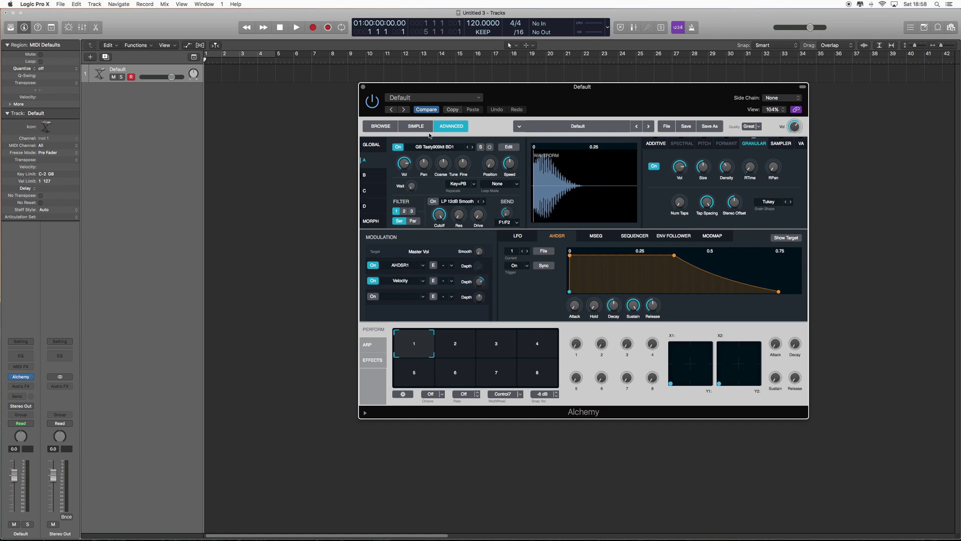
left_click(509, 147)
left_click_drag(810, 283, 548, 280)
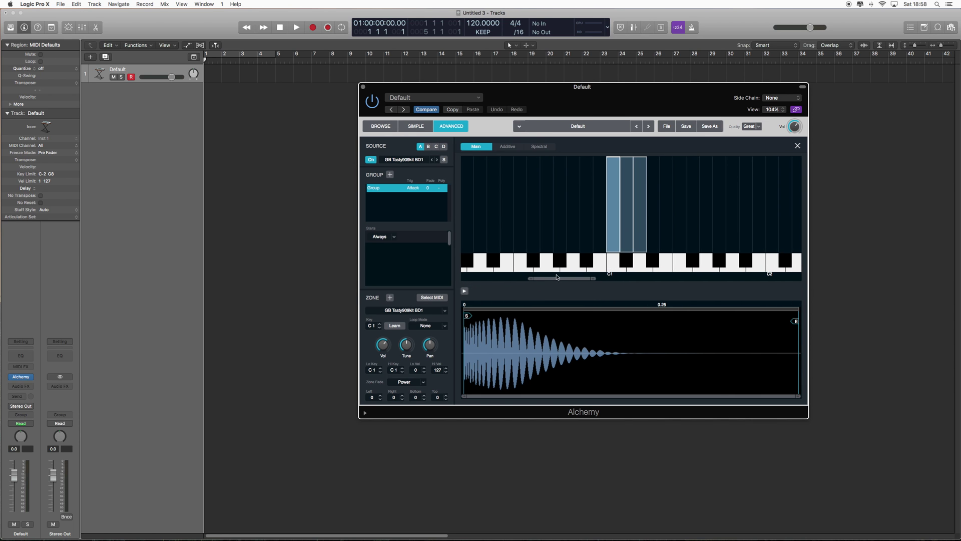
left_click(613, 269)
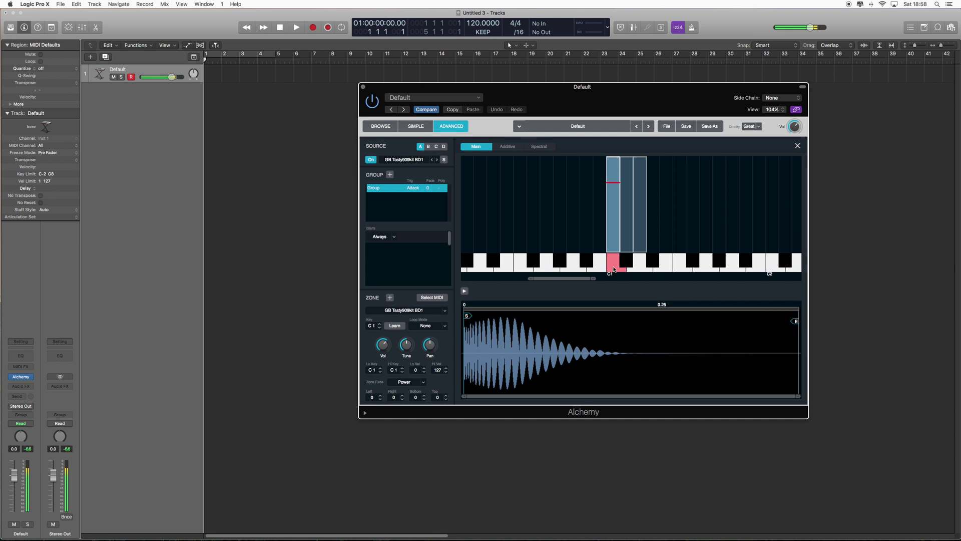
left_click(624, 265)
left_click(638, 264)
left_click(640, 267)
left_click(623, 265)
left_click(638, 266)
left_click(613, 265)
left_click(627, 260)
left_click(642, 266)
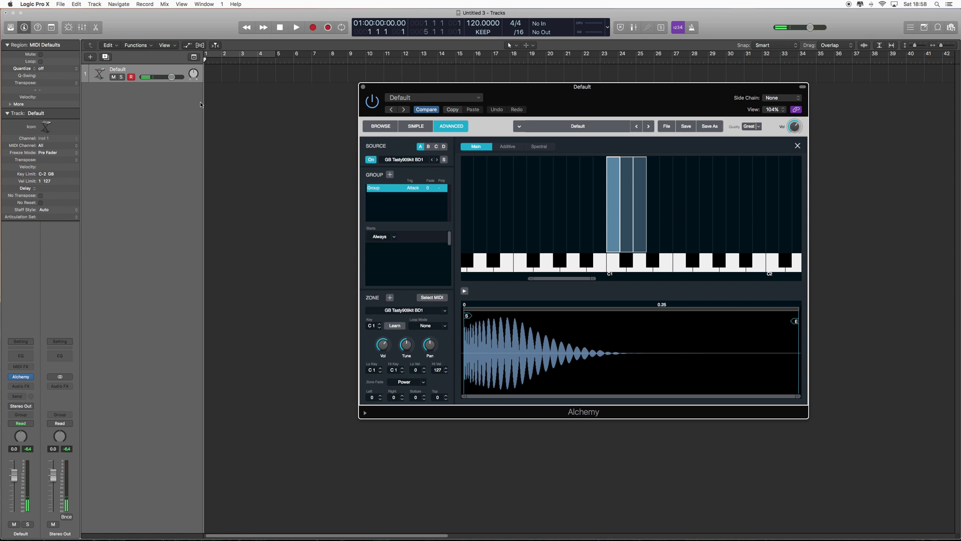
Step: Create an empty one-bar MIDI region at bar 1 and open it in an enlarged Piano Roll, with the Alchemy window closed
left_click_drag(596, 95, 594, 94)
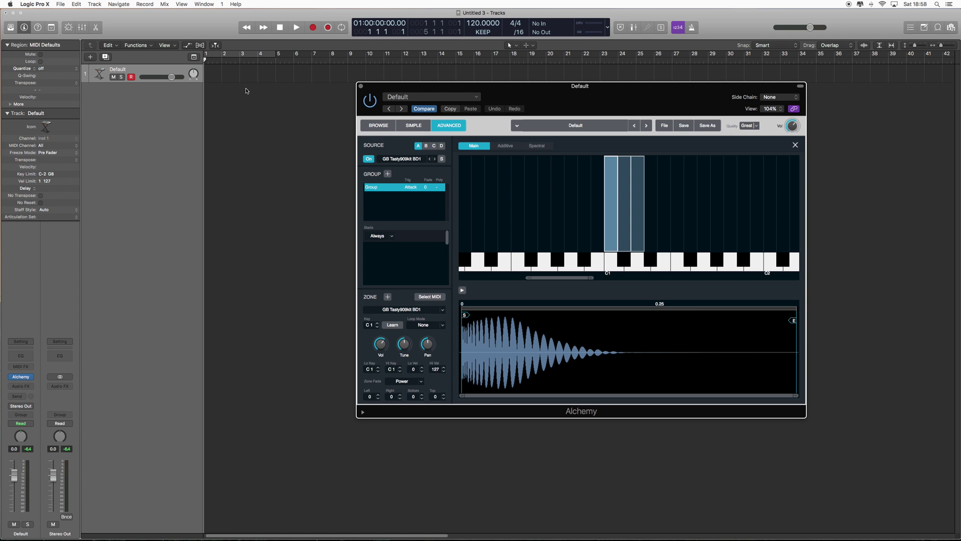
left_click(253, 148)
left_click(214, 75)
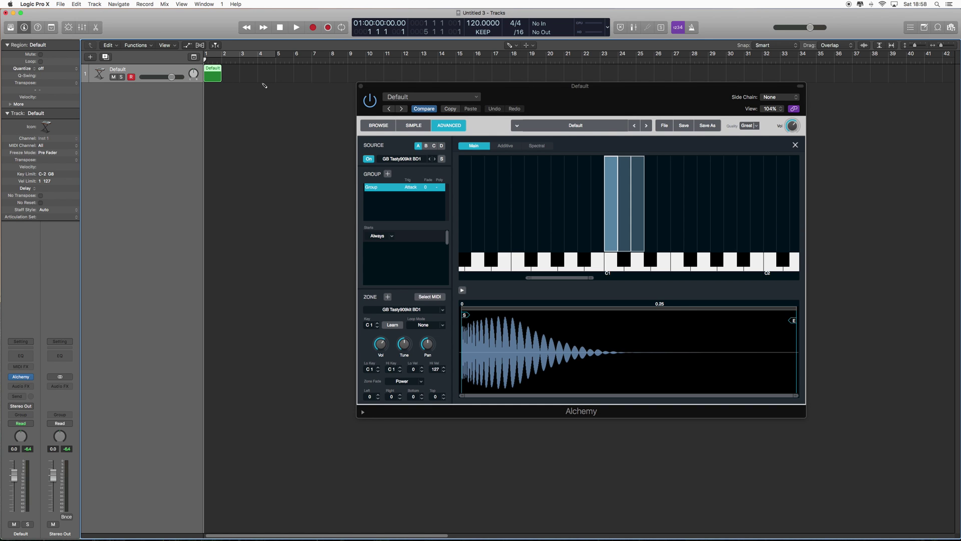
double_click(214, 77)
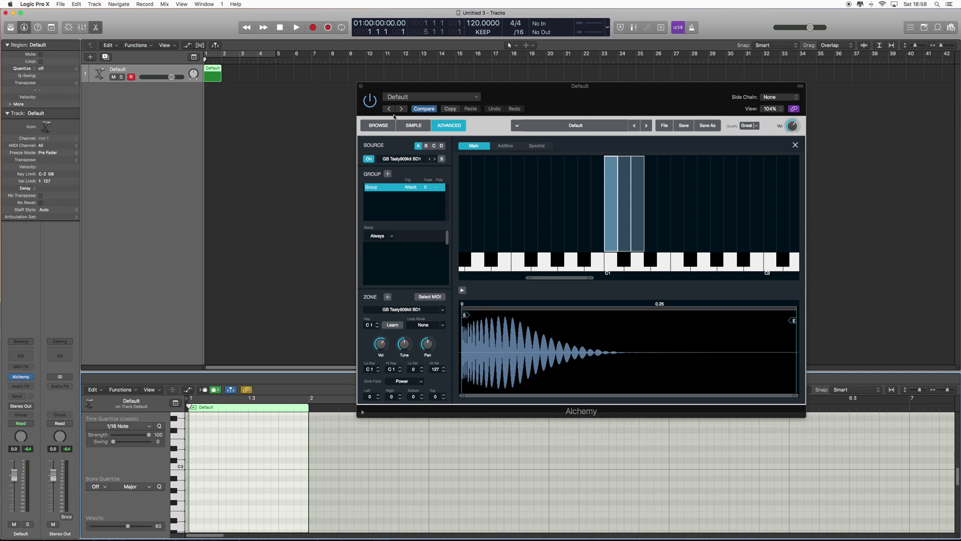
left_click(360, 86)
left_click_drag(463, 372, 463, 165)
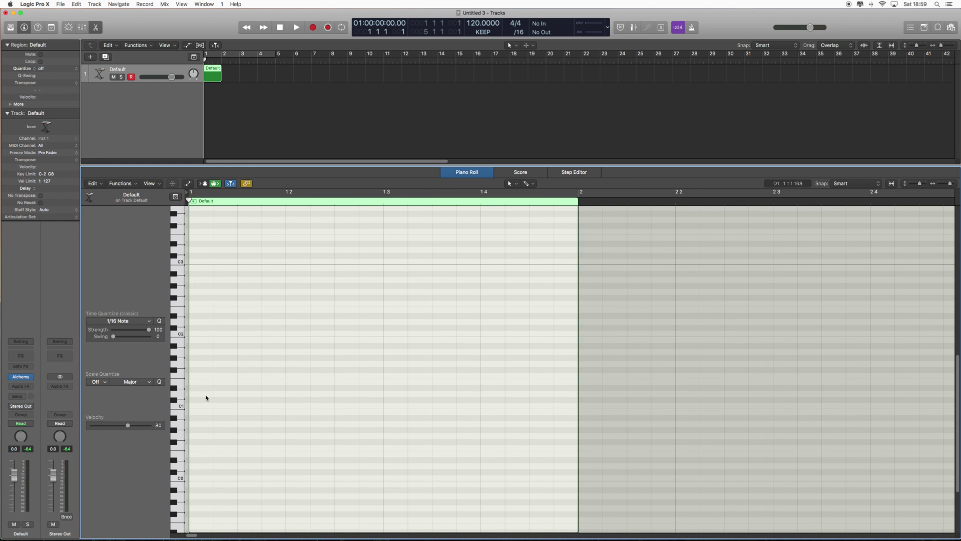
Step: Draw a one-bar drum pattern with four C1 notes, C#1 notes at 1 2 and 1 2 4, and a D1 note at 1 3
left_click(208, 406)
left_click(253, 407)
left_click(296, 400)
left_click(370, 400)
left_click(396, 389)
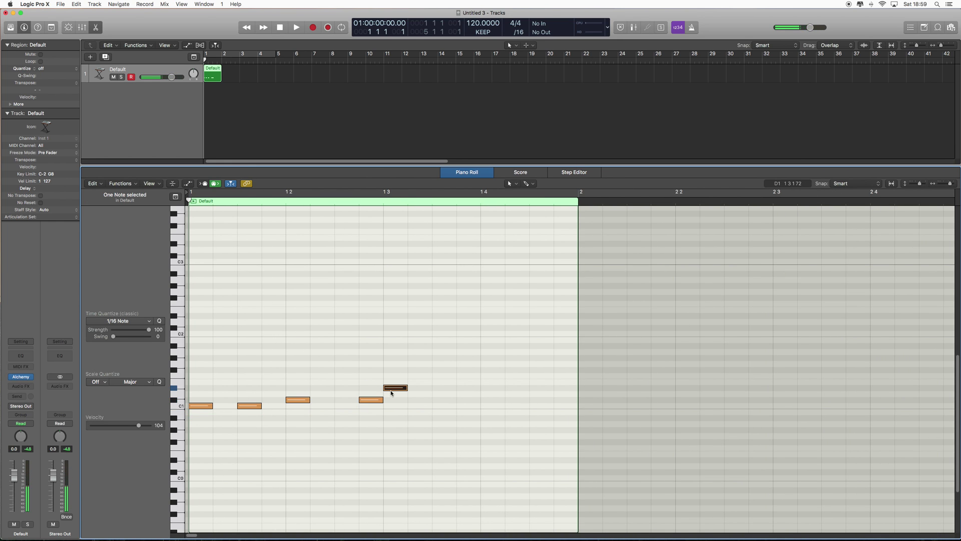
left_click_drag(396, 393, 396, 398)
left_click(444, 406)
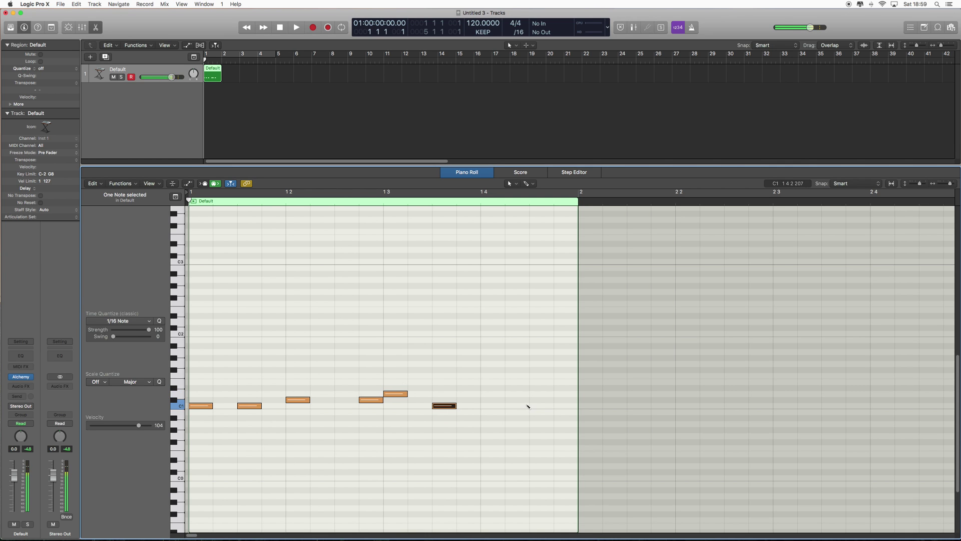
left_click(542, 406)
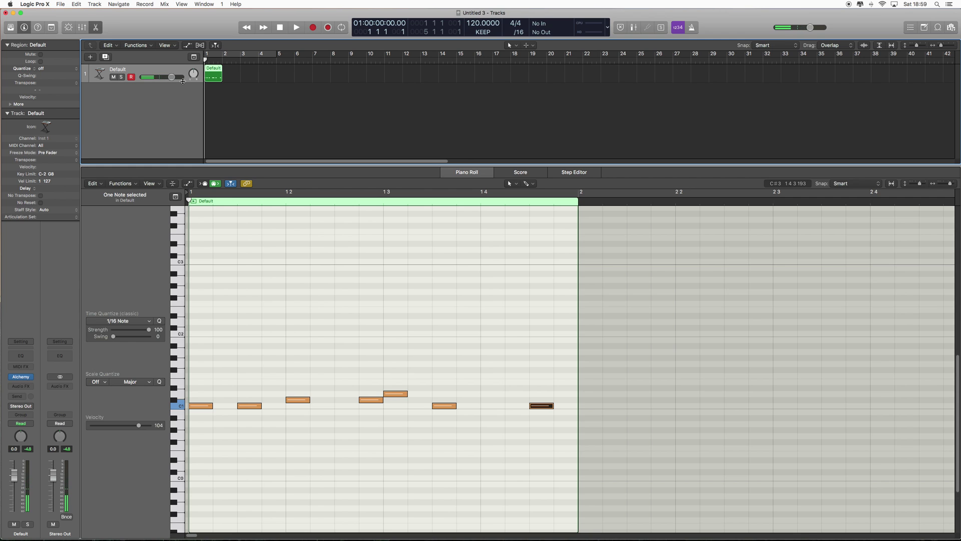
Step: Repeat the drum region once, cycle both bars, and join the two regions into a single two-bar region
key("super+r")
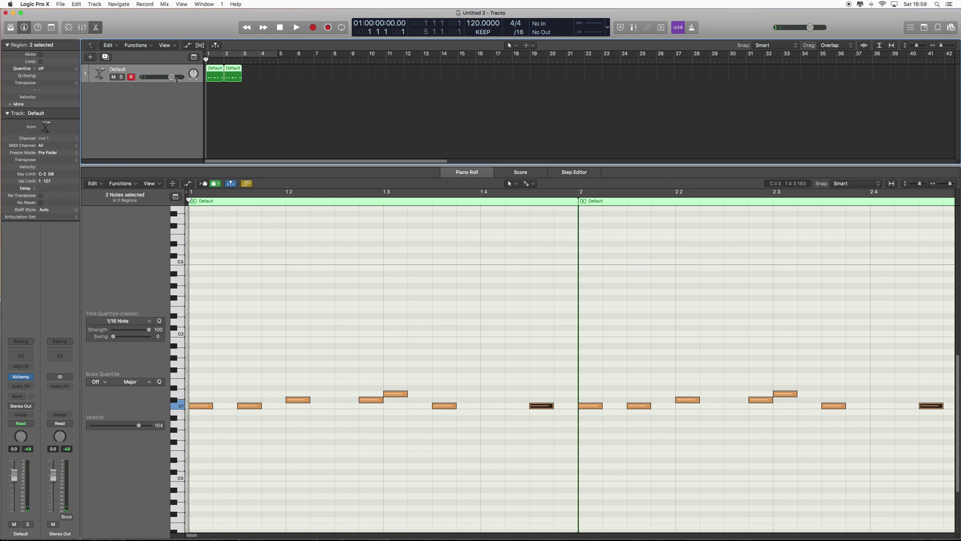
key("super+u")
key("super+j")
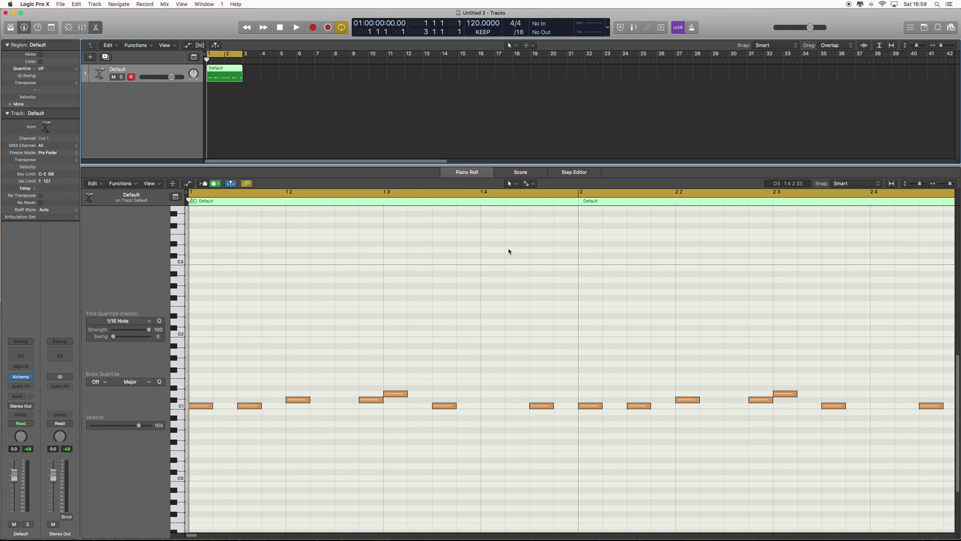
key("super+Left")
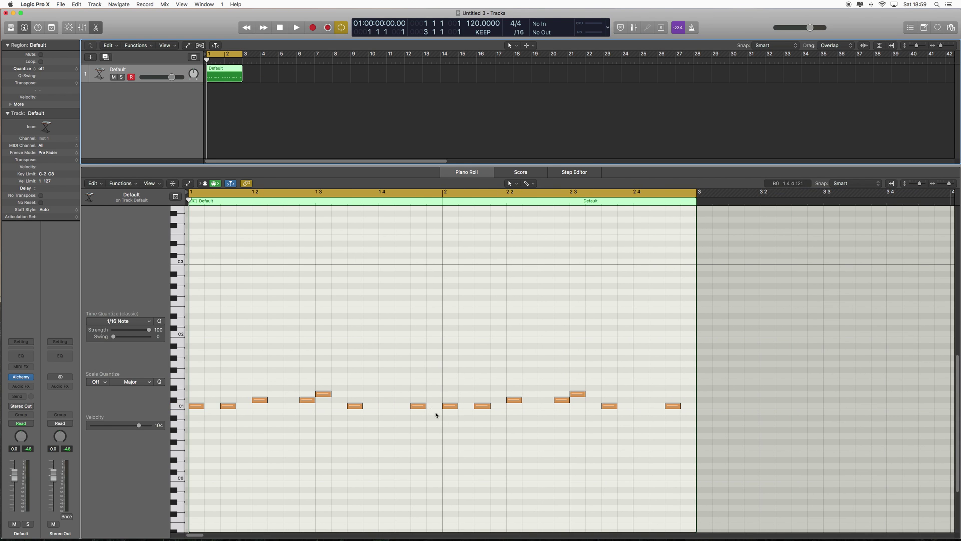
left_click(453, 381)
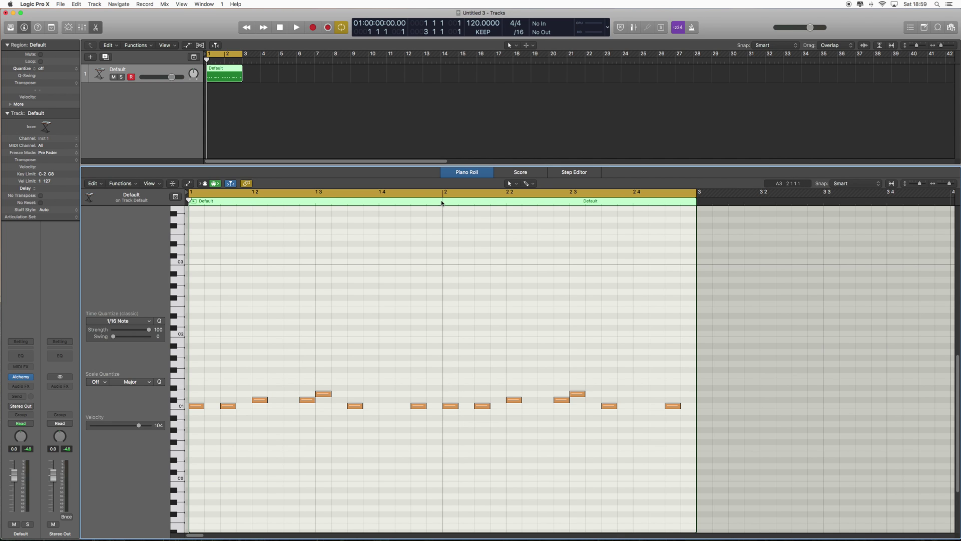
Step: Delete the C1 notes on beat 1 and at 2 4 3 in bar 2, checking the loop at 170 BPM
left_click(451, 405)
key("Delete")
key("space")
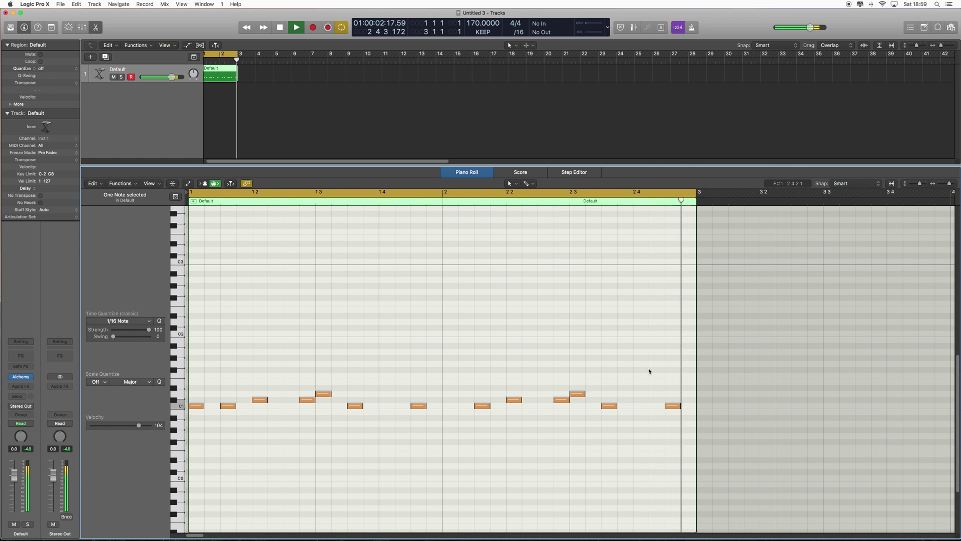
left_click(672, 404)
key("Delete")
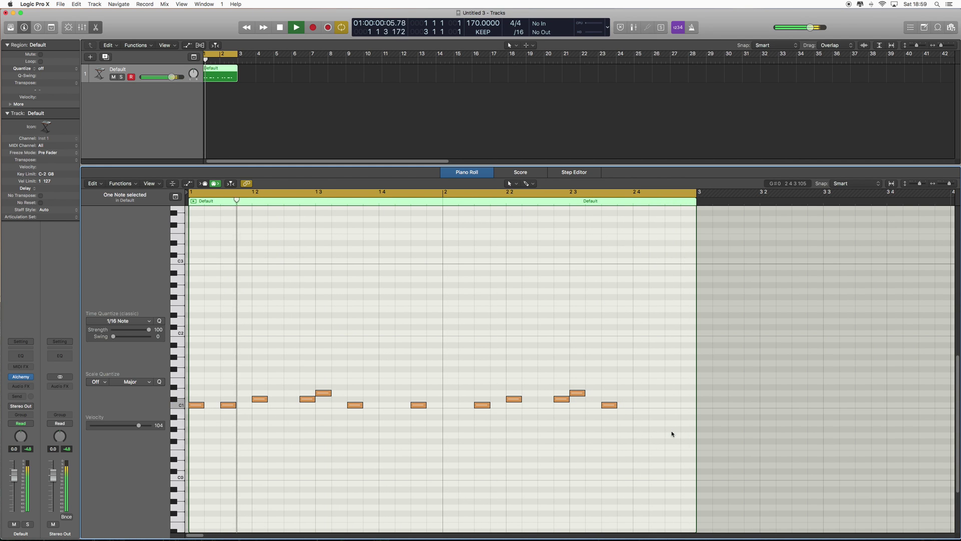
key("space")
Step: Close the Piano Roll, duplicate the Alchemy track with its region twice, and play all three tracks together
key("z")
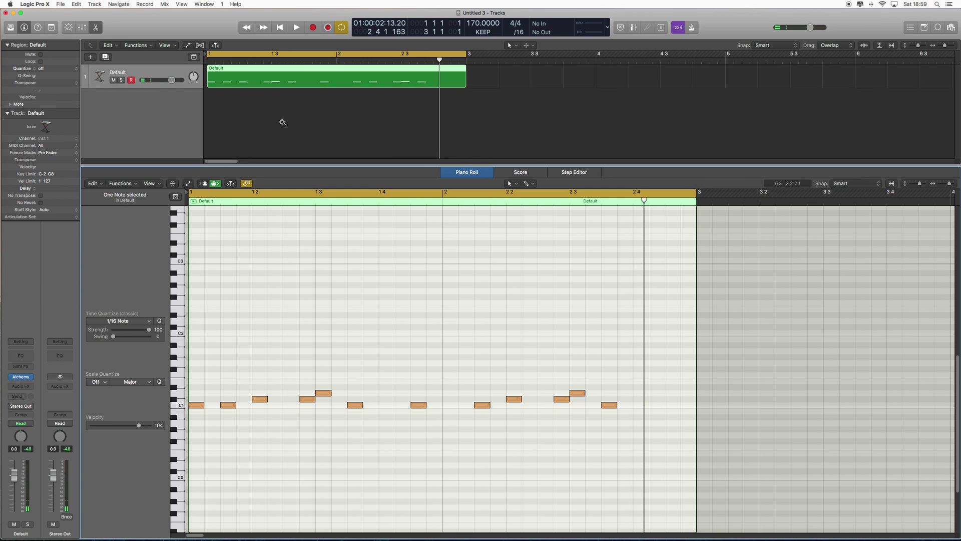
key("e")
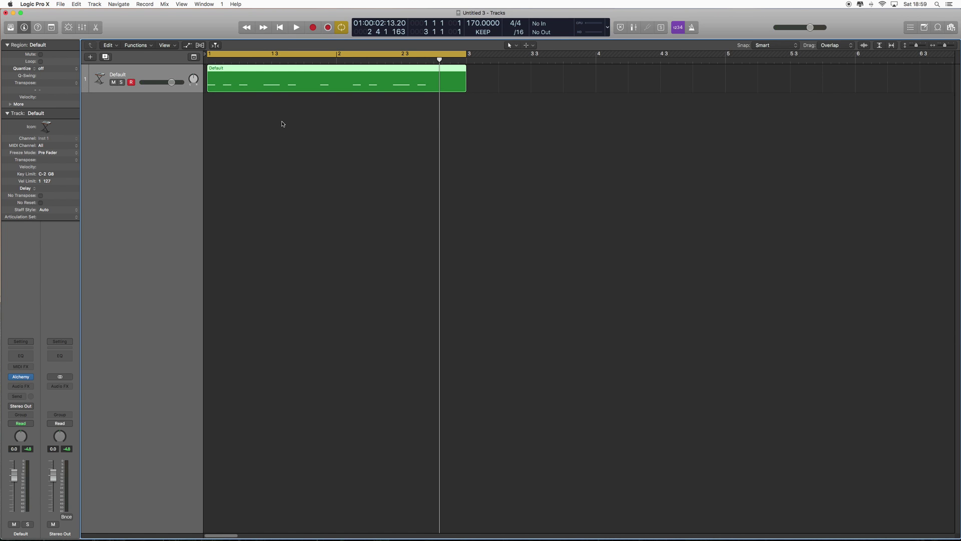
key("super+Down")
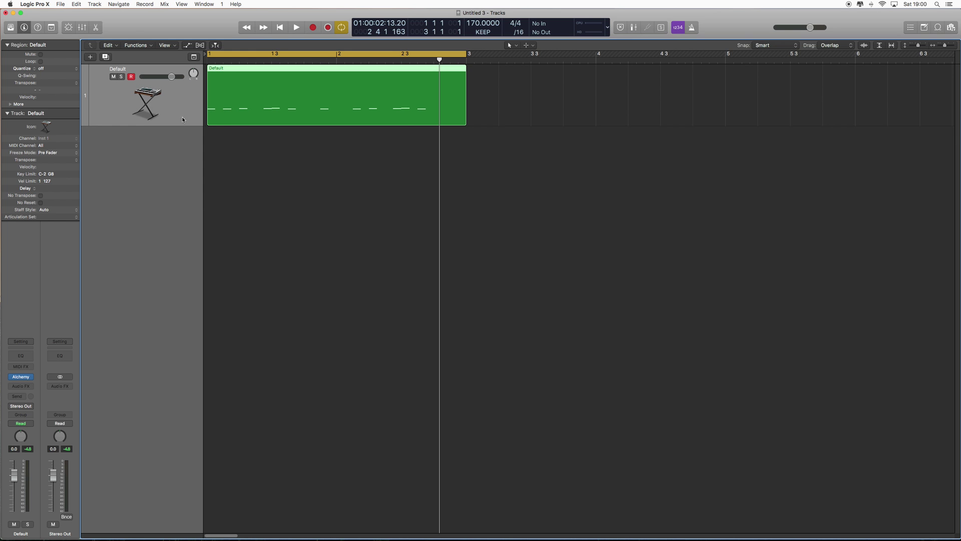
scroll(186, 115, "right", 1)
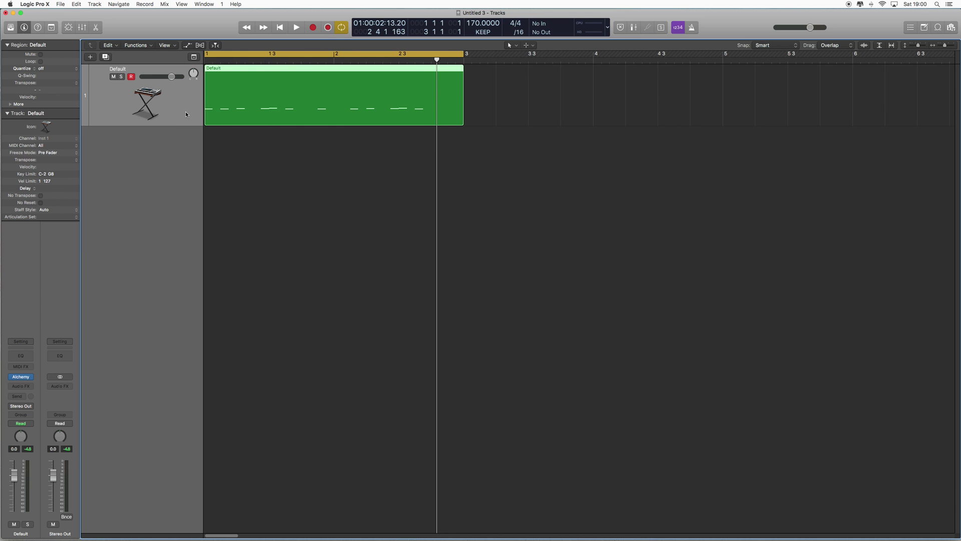
double_click(171, 211)
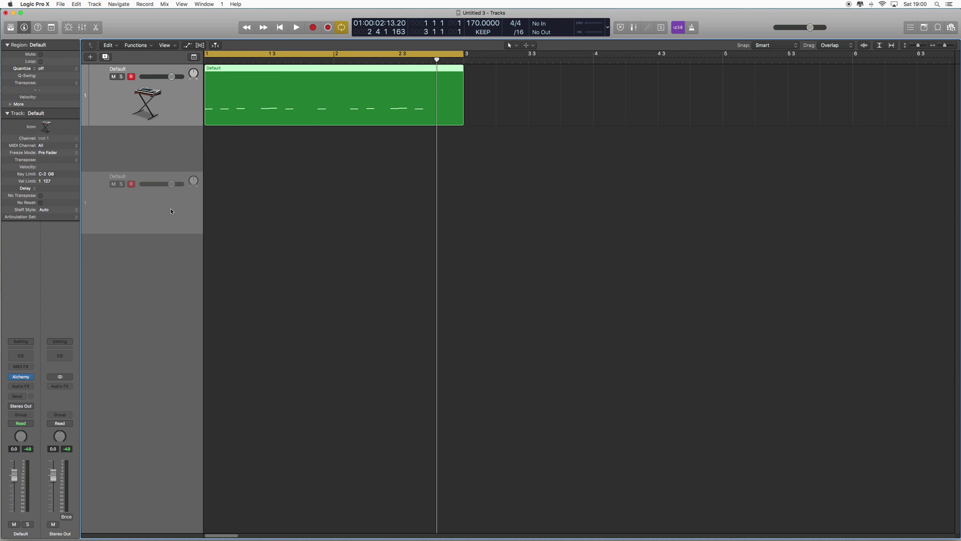
left_click_drag(170, 211, 171, 210)
left_click_drag(181, 169, 178, 261)
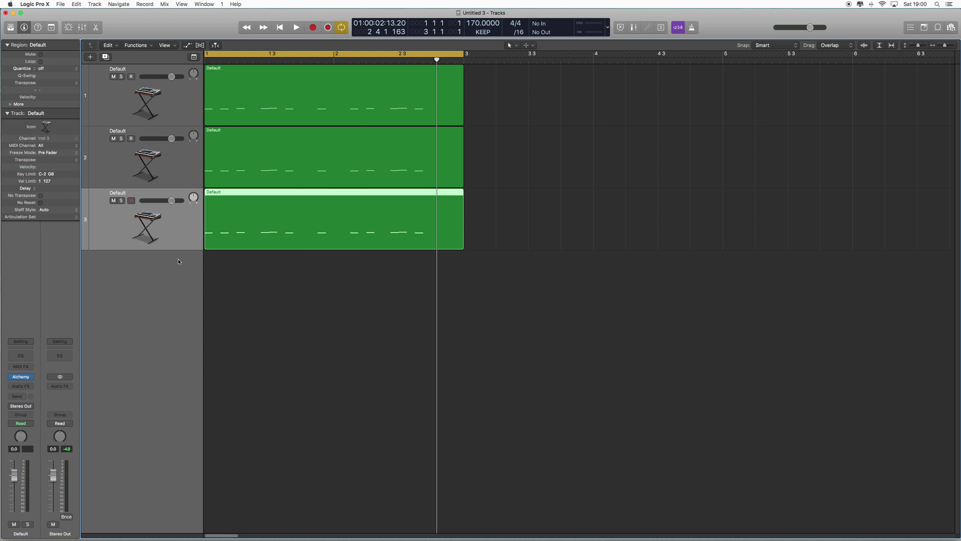
key("space")
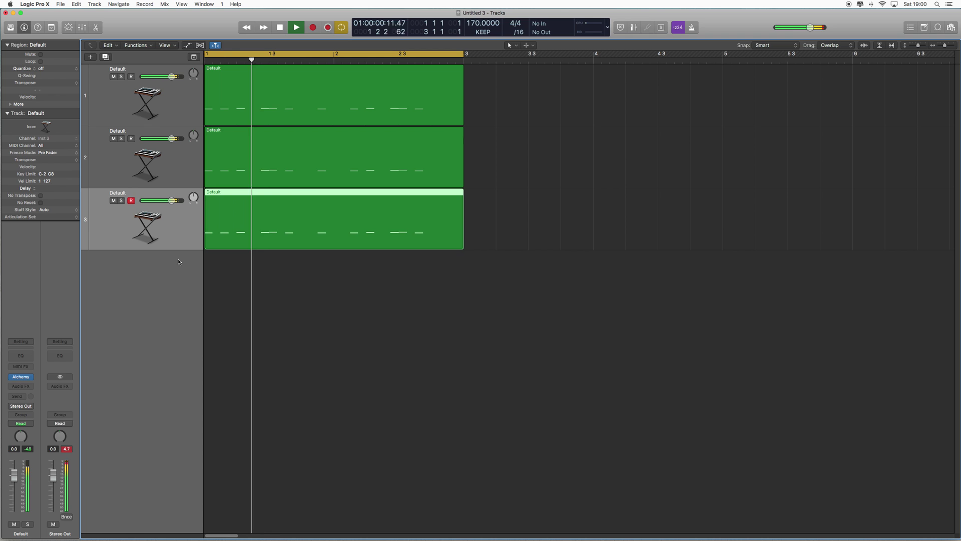
key("space")
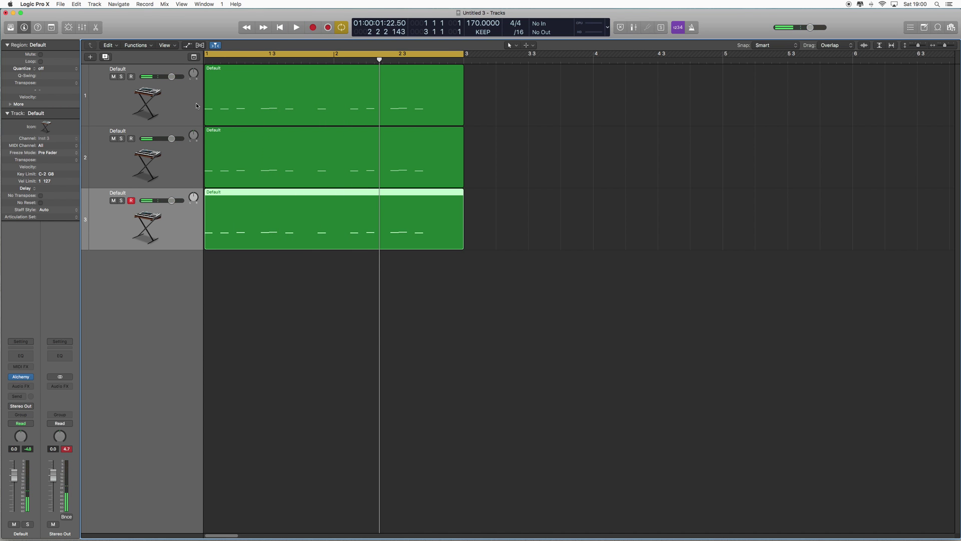
Step: Group all three Alchemy tracks into a Summing Stack
left_click(193, 76)
left_click(181, 225, "shift")
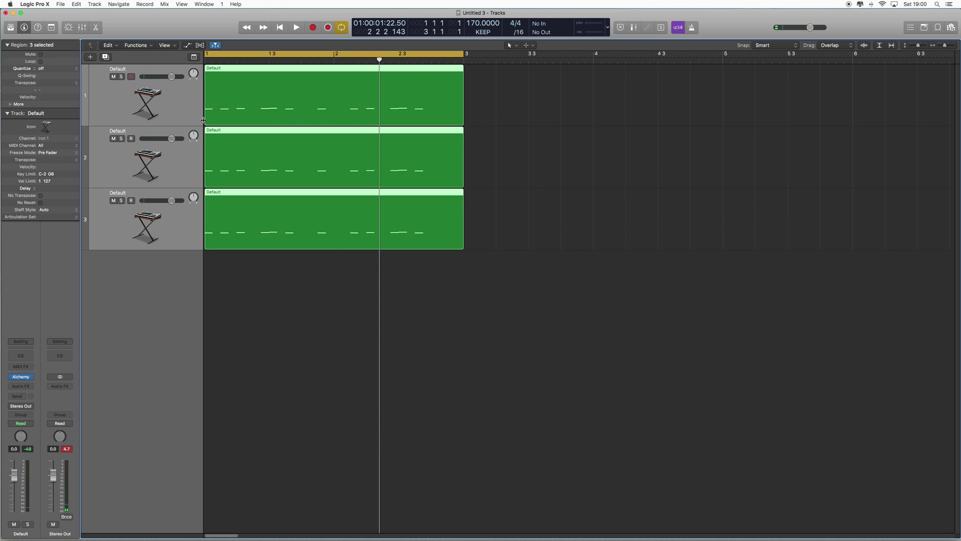
left_click(176, 309)
left_click(178, 165)
left_click(183, 222, "shift")
left_click(176, 309)
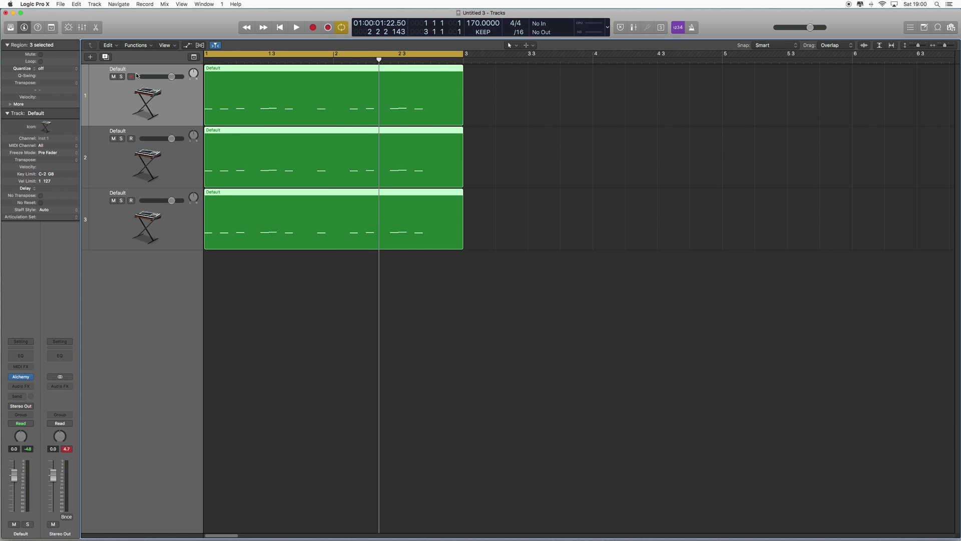
left_click(182, 229, "shift")
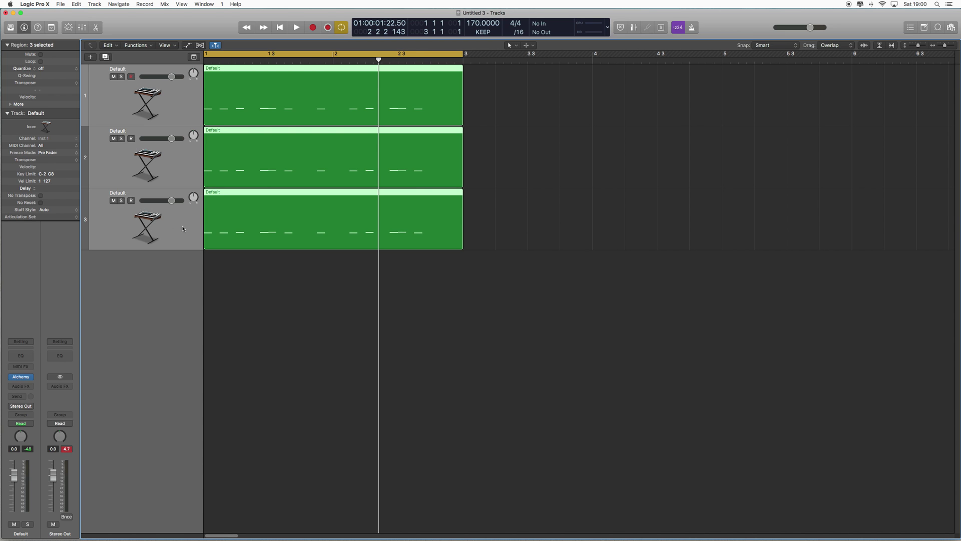
right_click(183, 228)
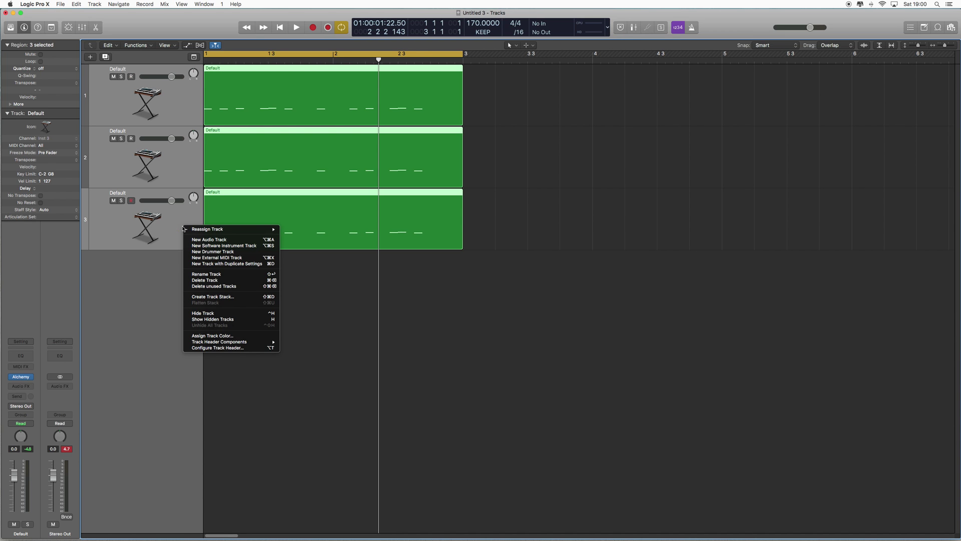
left_click(233, 299)
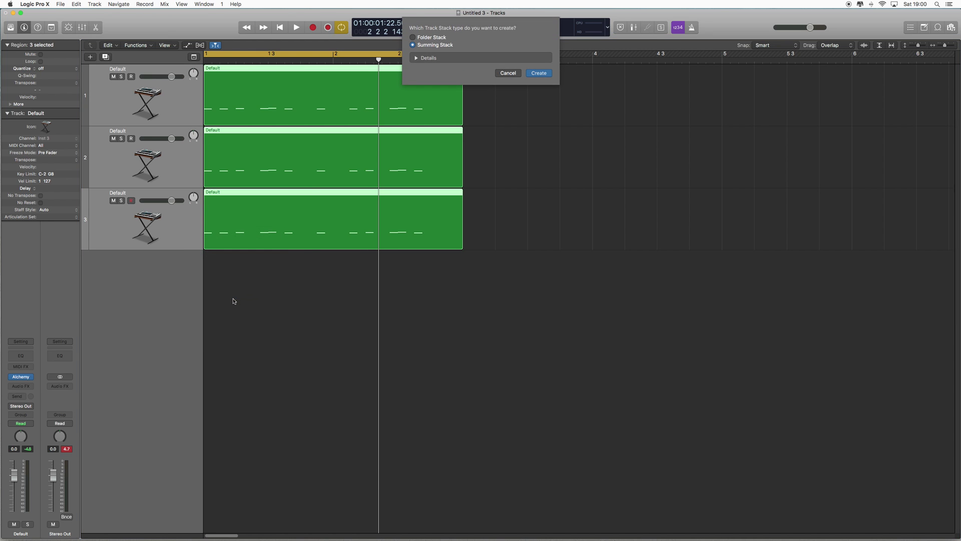
left_click(539, 75)
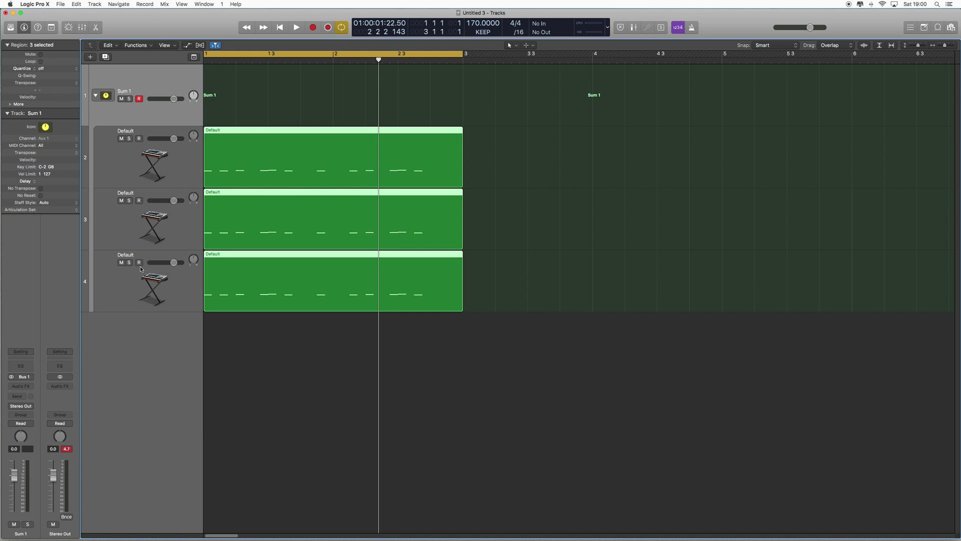
Step: Rename the third Alchemy track in the stack Kick and the second one Hi Hat
double_click(129, 255)
type("Kick")
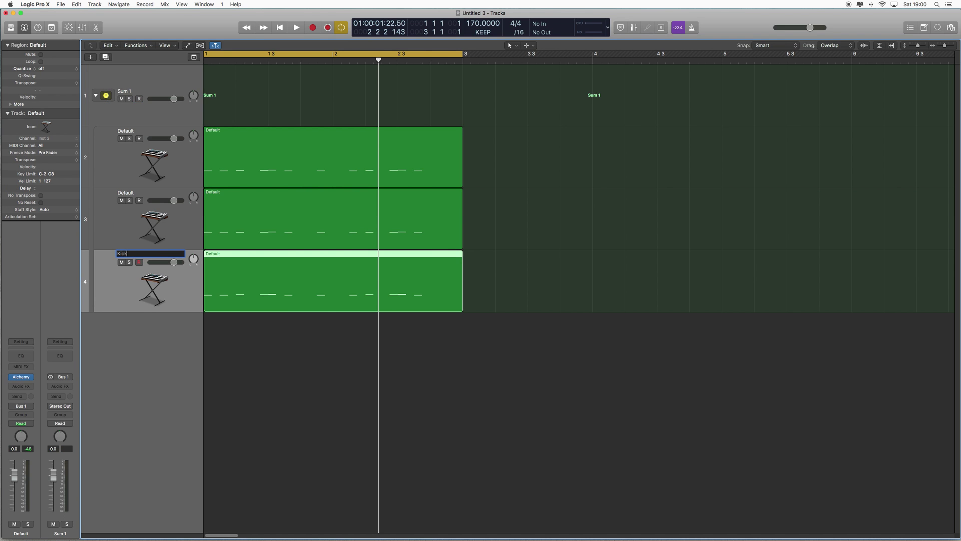
key("Return")
double_click(125, 193)
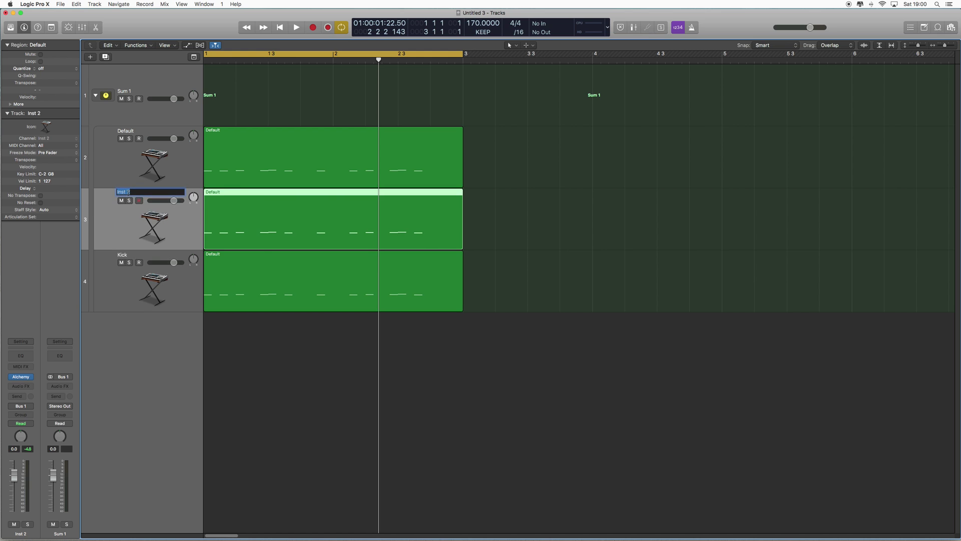
type("Hi")
key("Return")
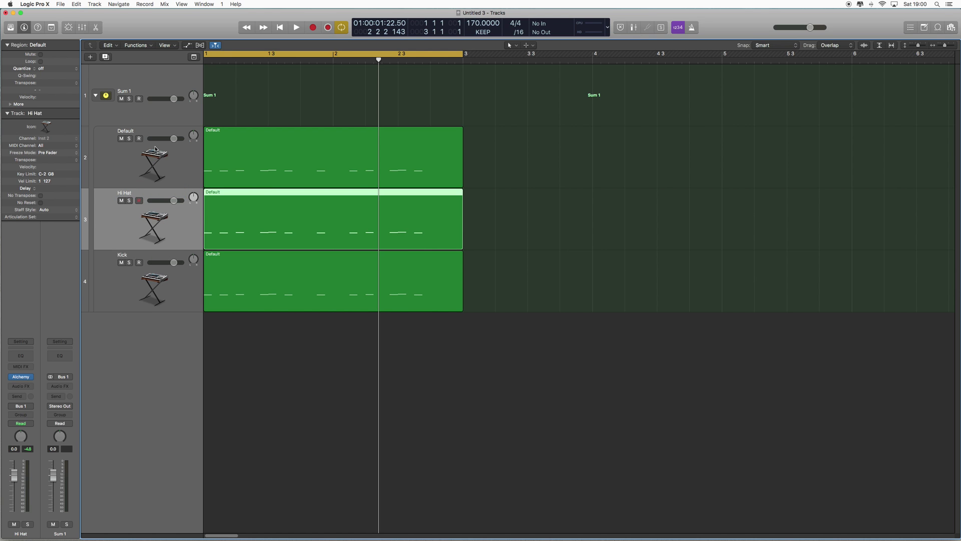
Step: Rename the first Alchemy track in the stack Snare and the summing stack itself Kit
double_click(131, 131)
type("Sna")
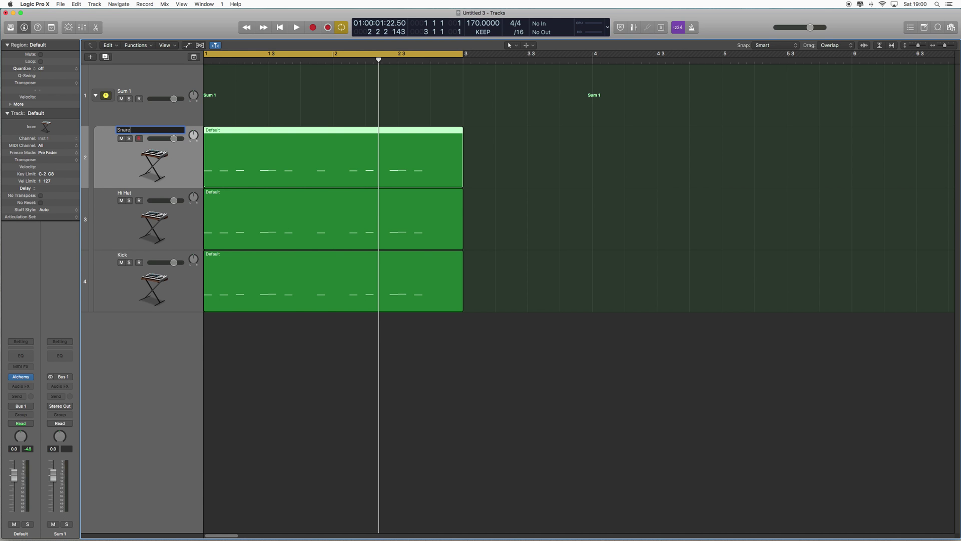
type("re")
key("Return")
double_click(131, 90)
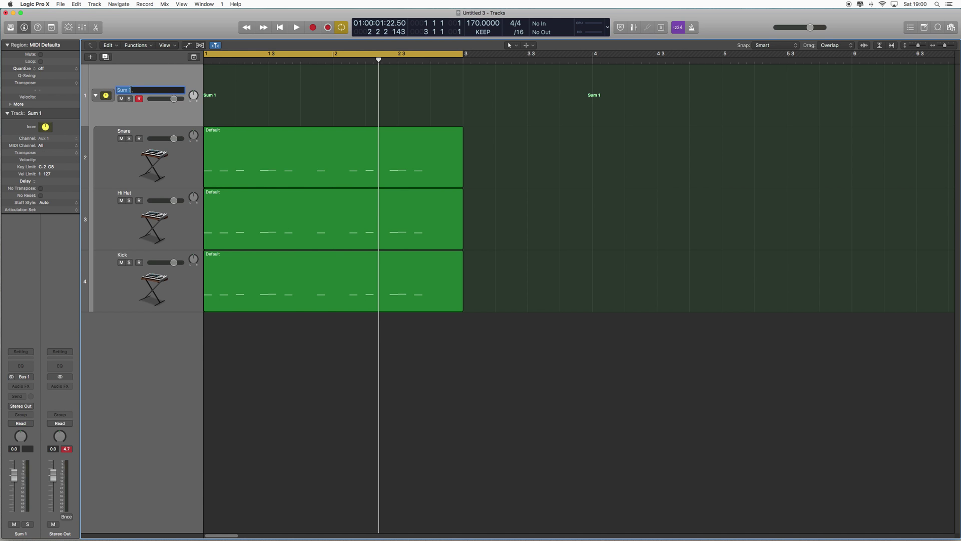
type("K")
key("Return")
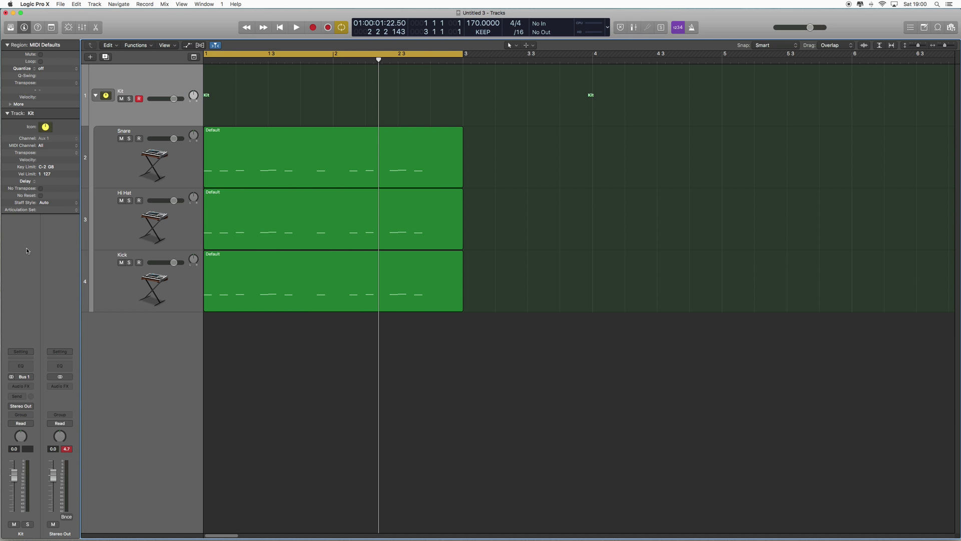
Step: Open the Kick track's region in the Piano Roll and delete all notes above C1, keeping only the C1 hits
left_click(195, 285)
double_click(437, 285)
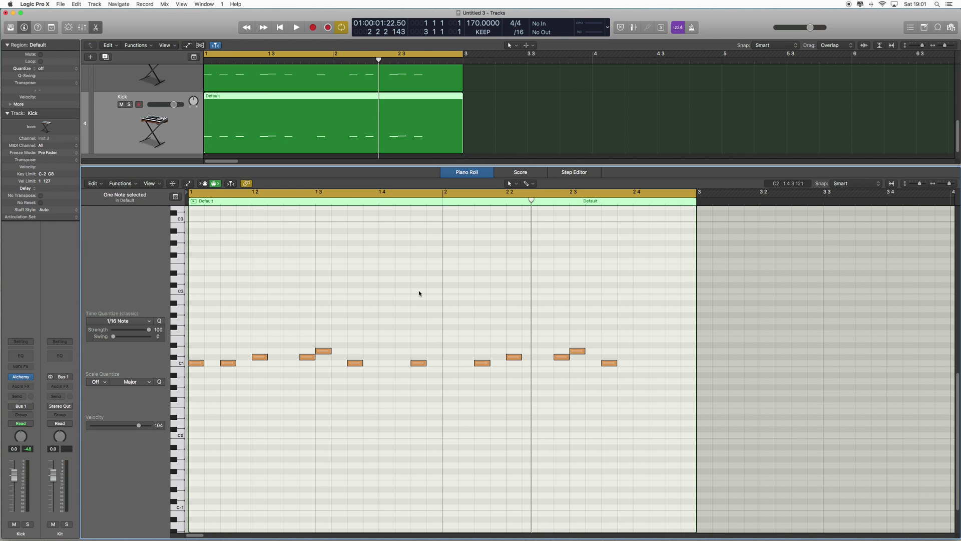
left_click_drag(234, 330, 672, 358)
key("Delete")
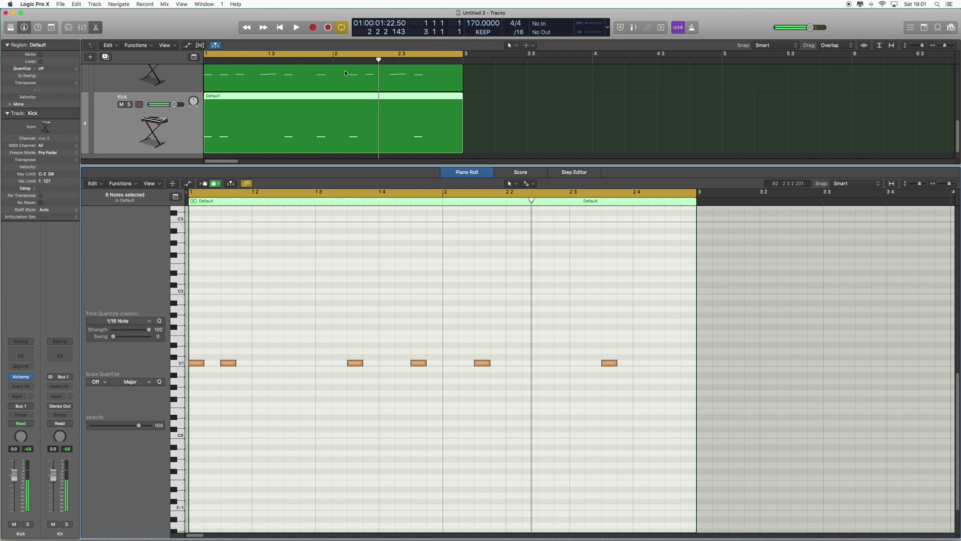
left_click(180, 363)
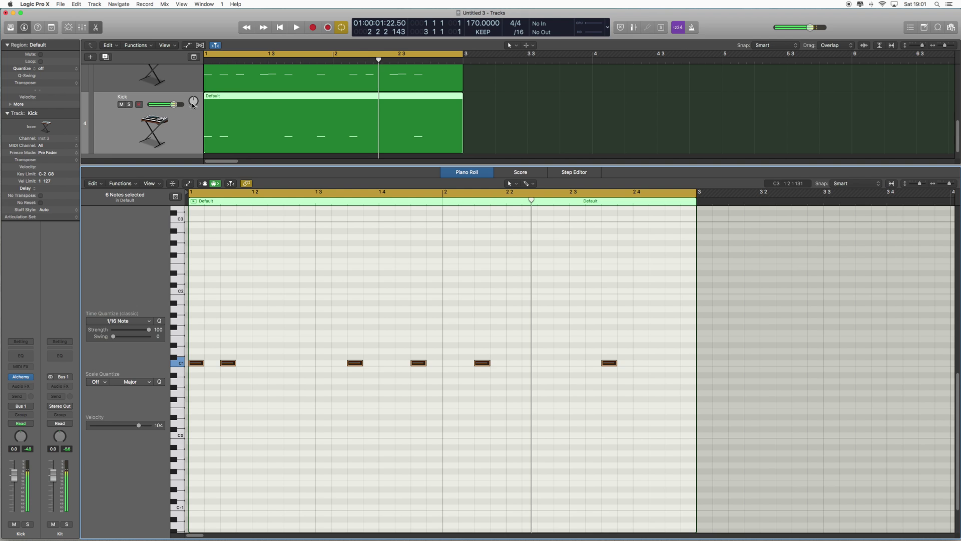
Step: Delete all the C1 and D1 notes from the Hi Hat region, keeping the C#1 notes, and audition one of them
left_click(182, 87)
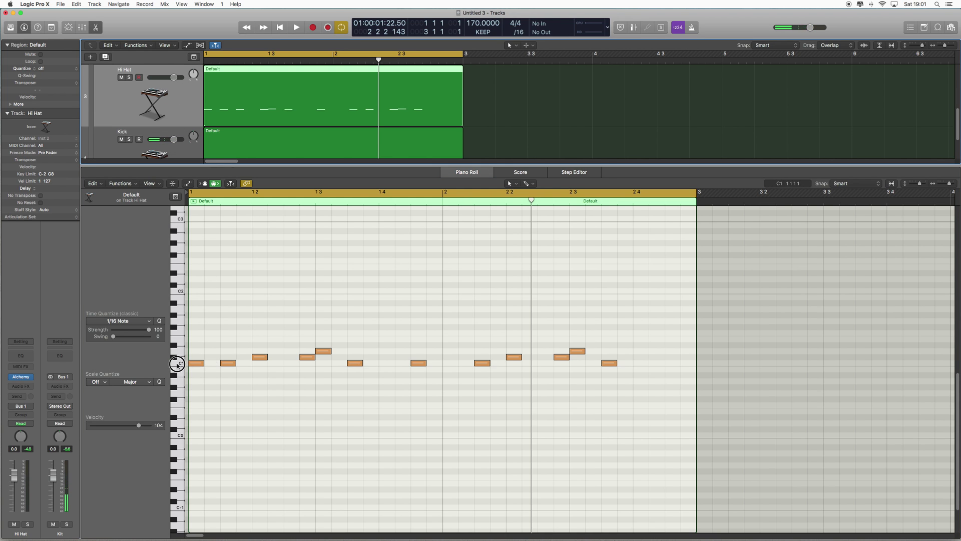
left_click(190, 370)
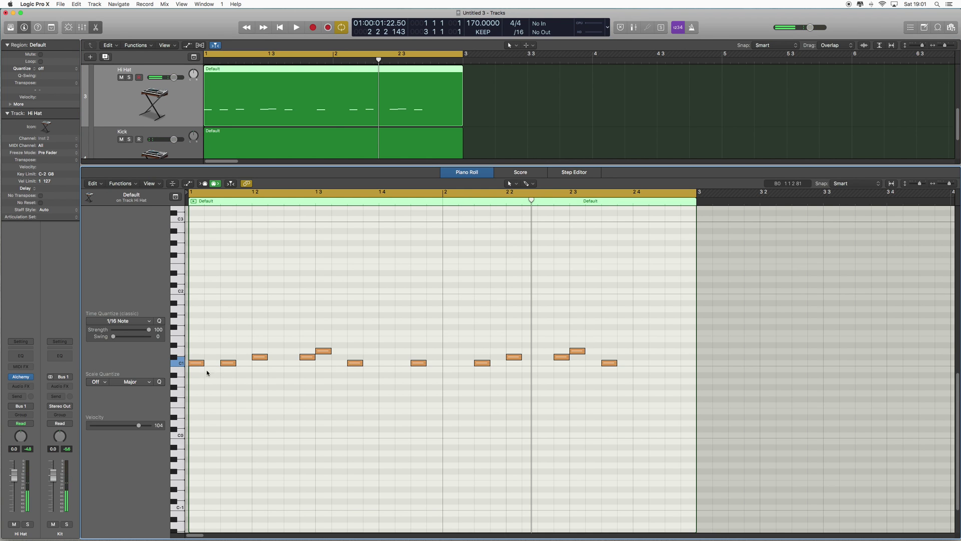
left_click(180, 363)
key("Delete")
left_click(177, 351)
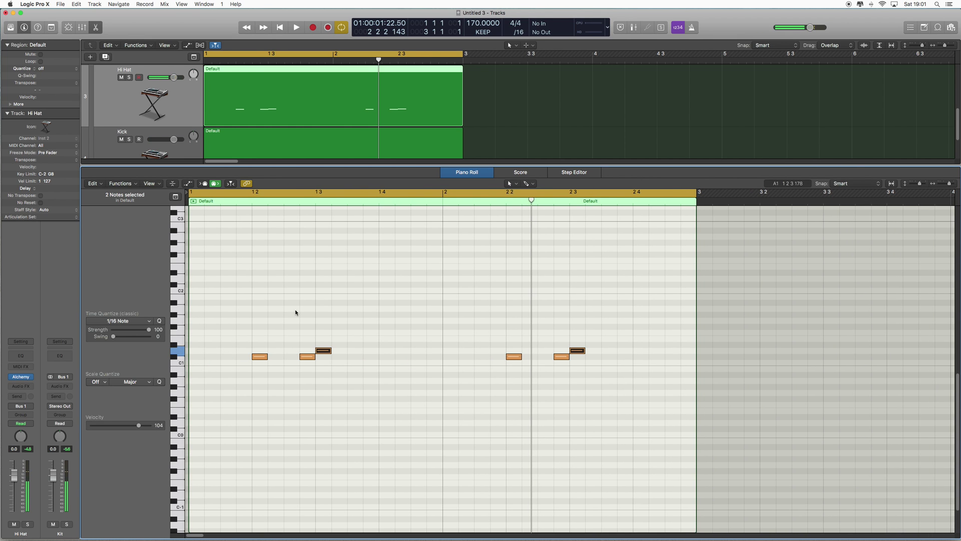
key("Delete")
scroll(242, 131, "up", 3)
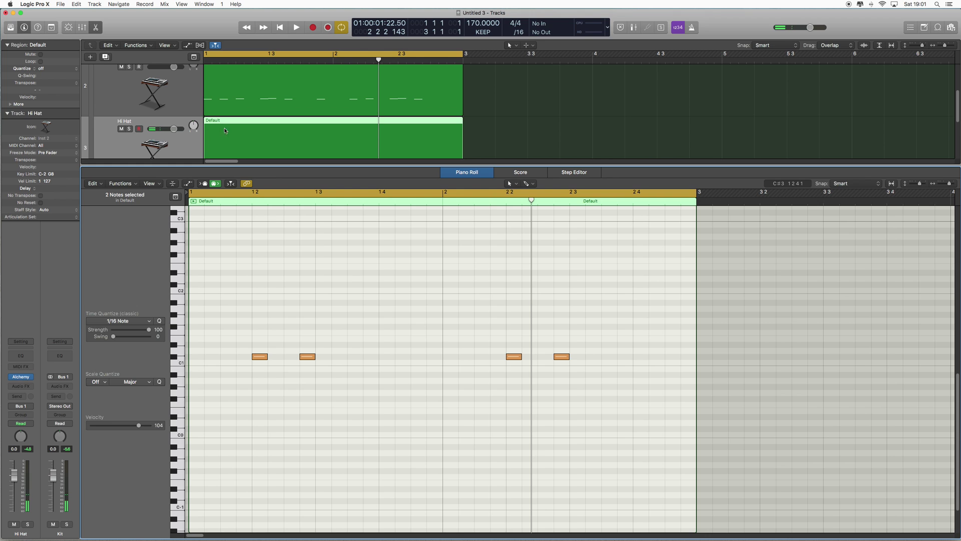
scroll(127, 129, "down", 1)
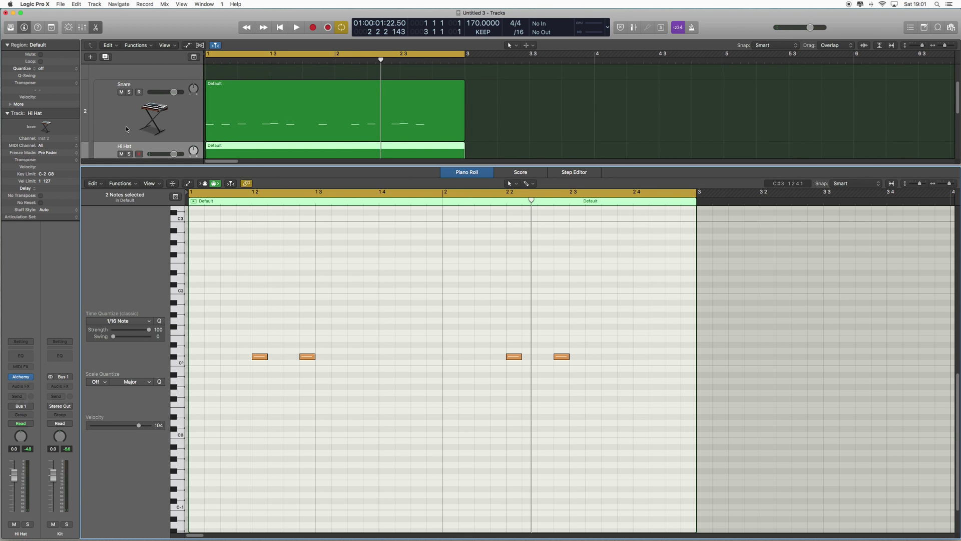
scroll(125, 126, "down", 1)
left_click(260, 357)
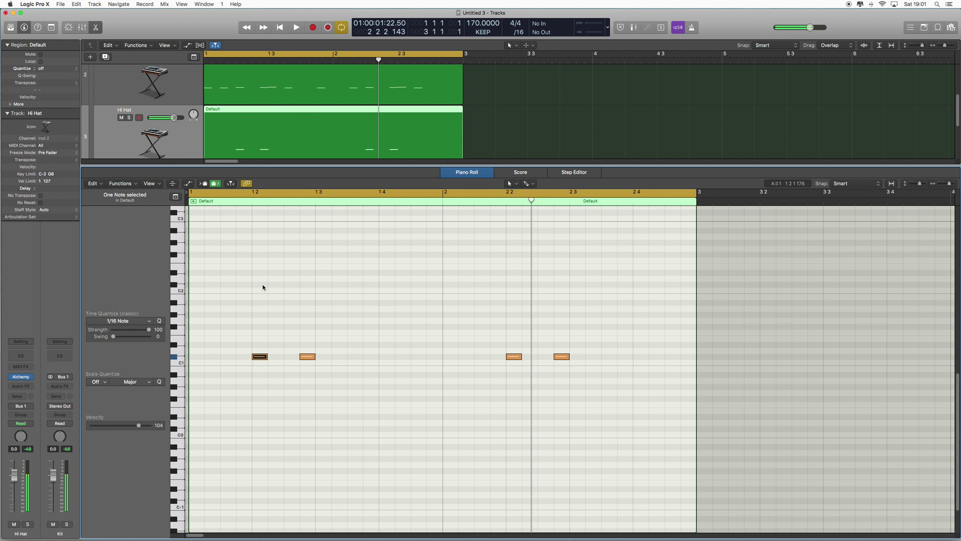
Step: Select the Snare track and delete all the C1 notes from its region
scroll(251, 235, "up", 3)
scroll(252, 235, "up", 1)
scroll(125, 130, "up", 2)
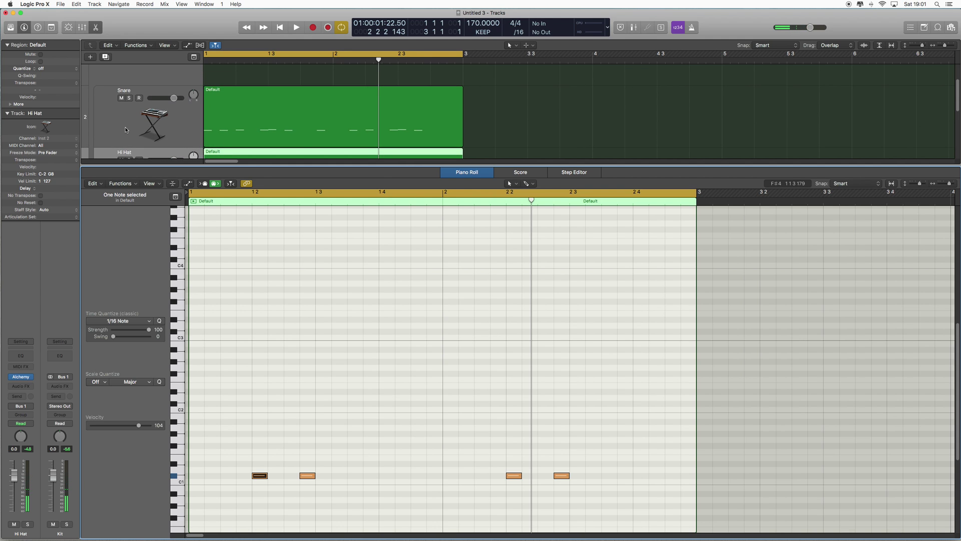
left_click(126, 131)
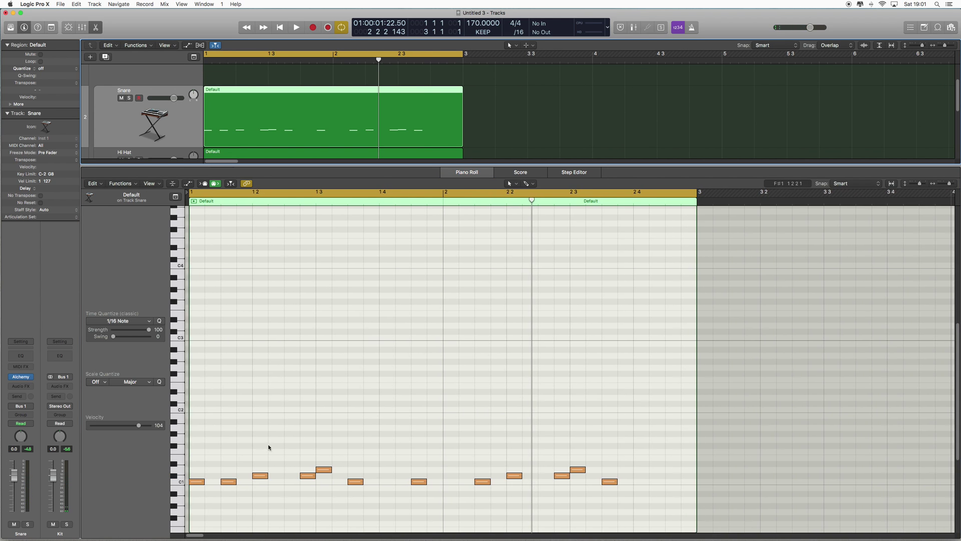
left_click(173, 482)
key("Delete")
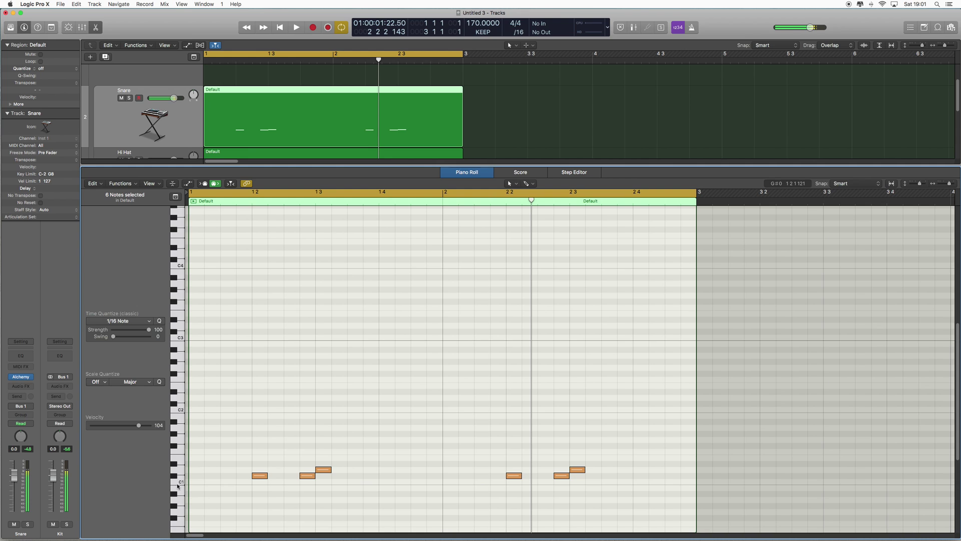
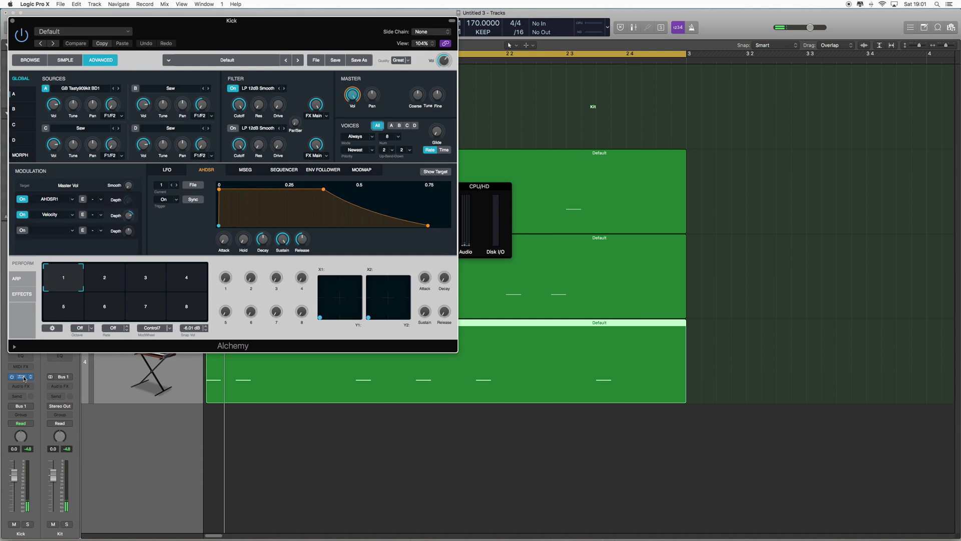
Step: Close the CPU/HD meter and move the Kick's Alchemy window clear of the track headers
left_click_drag(498, 186, 624, 163)
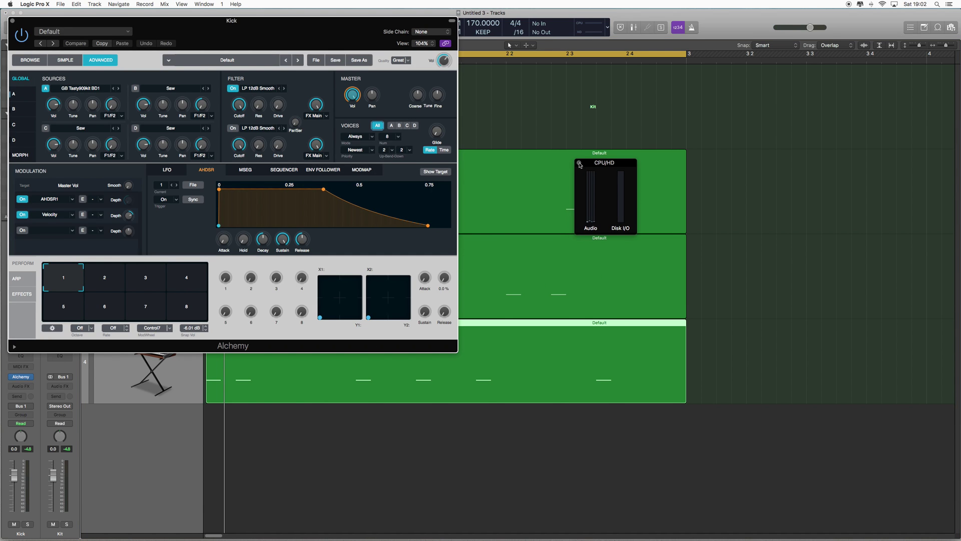
left_click(579, 163)
left_click_drag(40, 151, 328, 176)
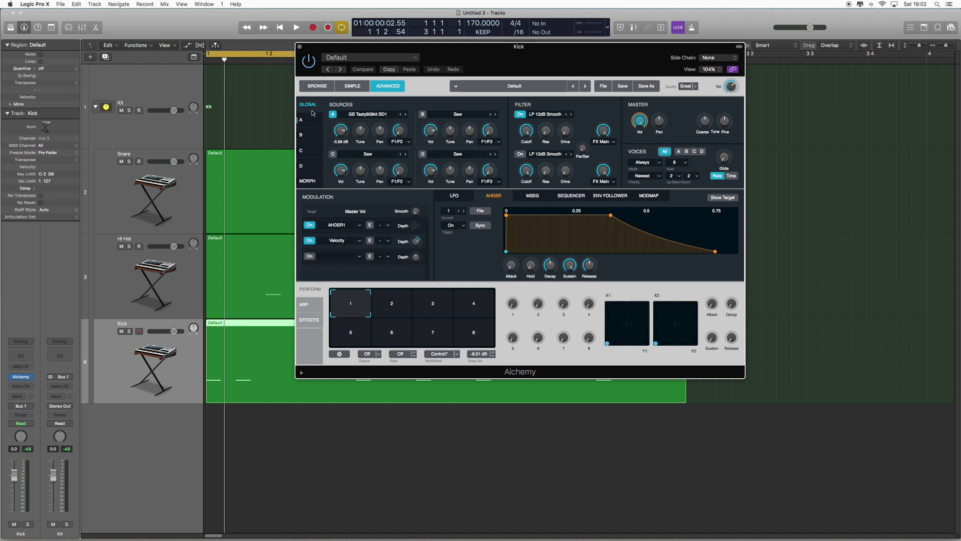
Step: Edit source A in the Kick's Alchemy and delete the Db1 and D1 zones, keeping only the C1 bass drum zone
left_click(301, 120)
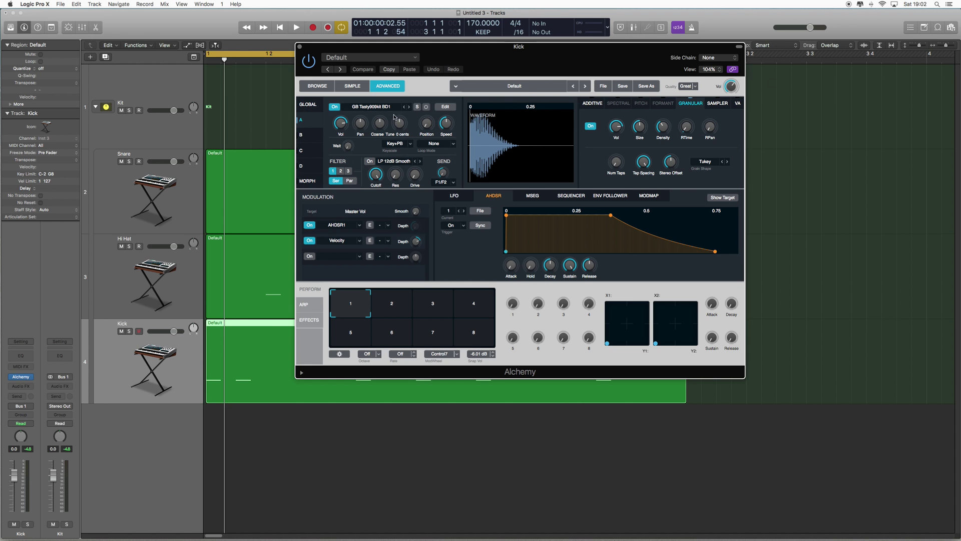
left_click(445, 106)
scroll(520, 195, "up", 6)
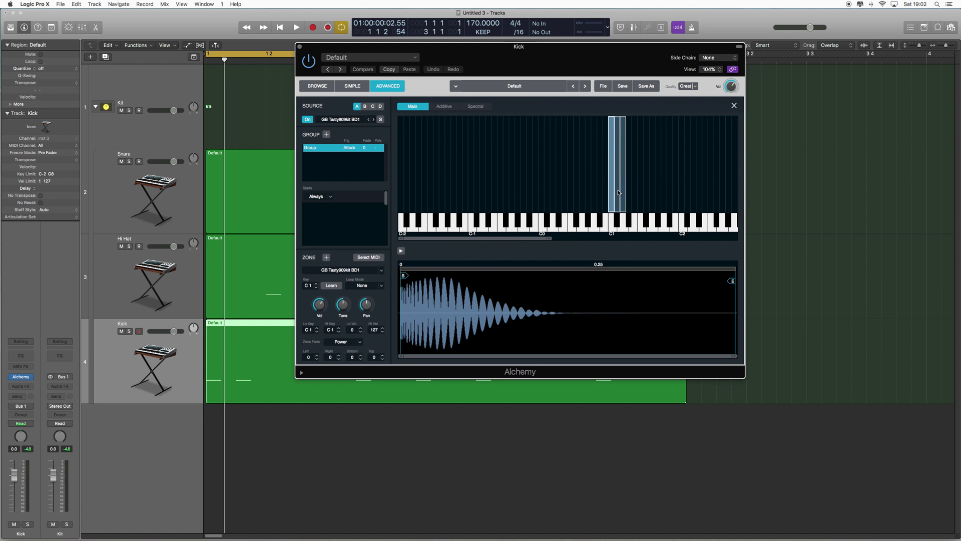
left_click(618, 194)
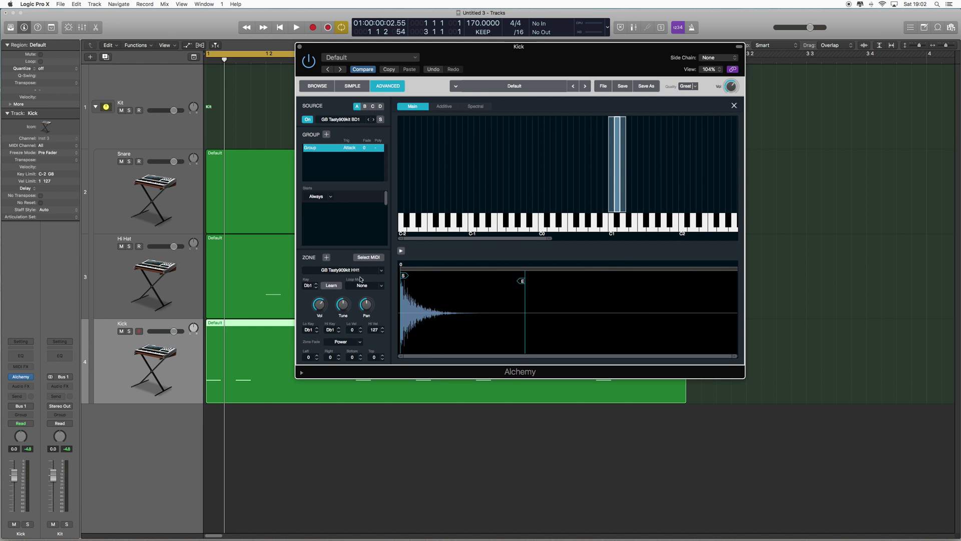
left_click(624, 194)
left_click(611, 205)
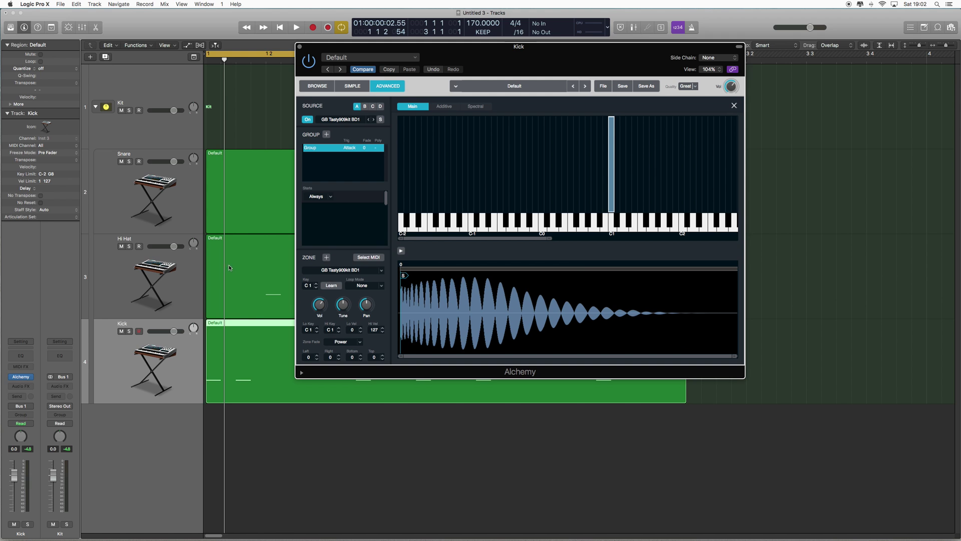
Step: Switch between the Hi Hat and Kick tracks to check that the linked Alchemy window follows the selected track
left_click(172, 288)
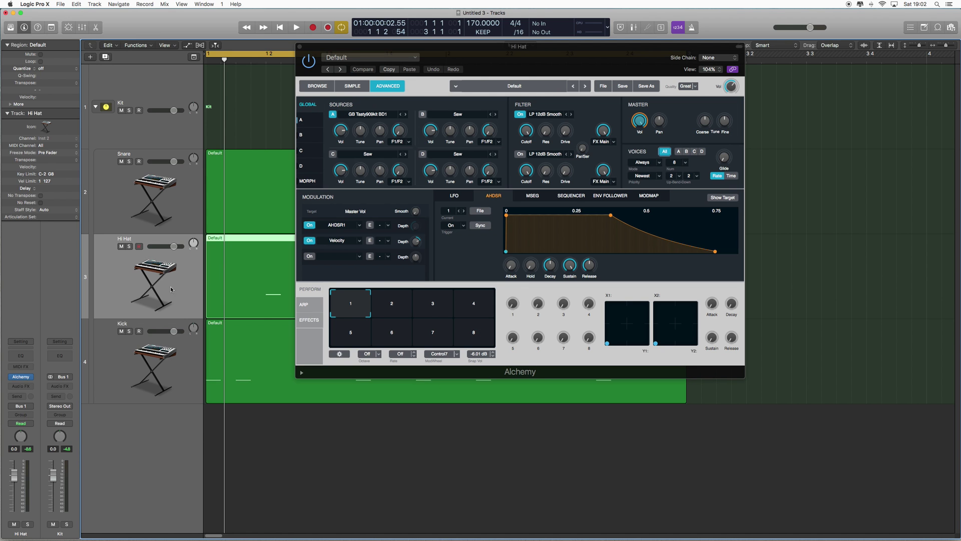
left_click(186, 356)
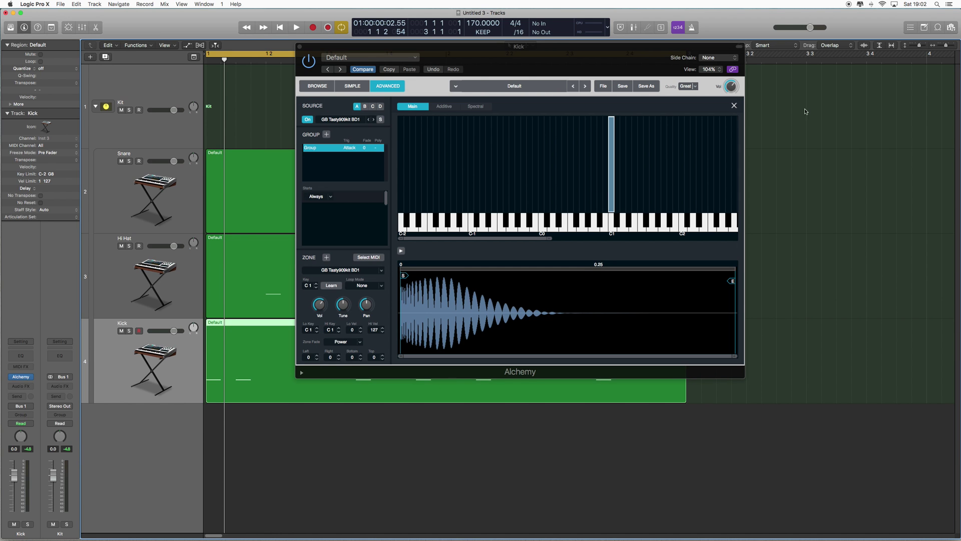
left_click(732, 70)
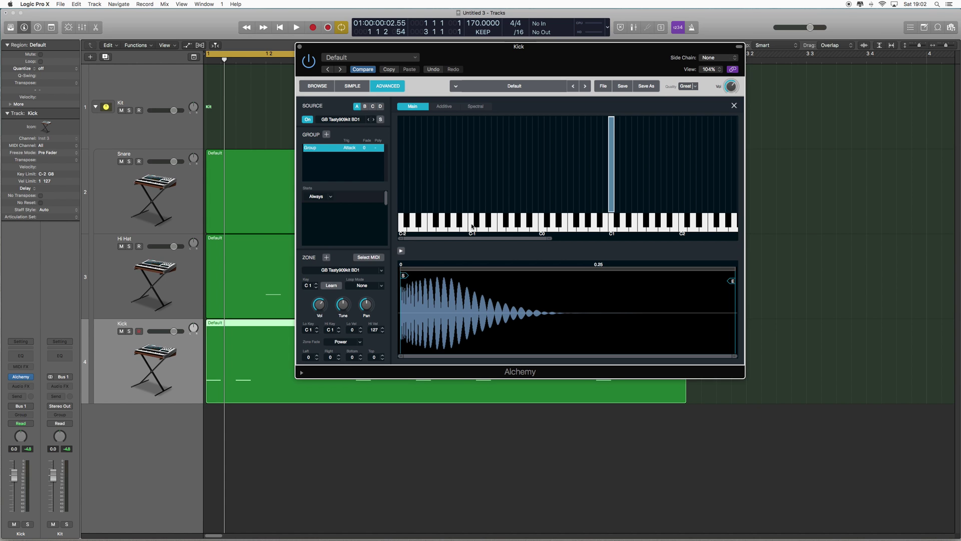
Step: Edit source A in the Hi Hat track's Alchemy and delete the C1 and D1 zones, keeping only the Db1 hi-hat zone
left_click(185, 292)
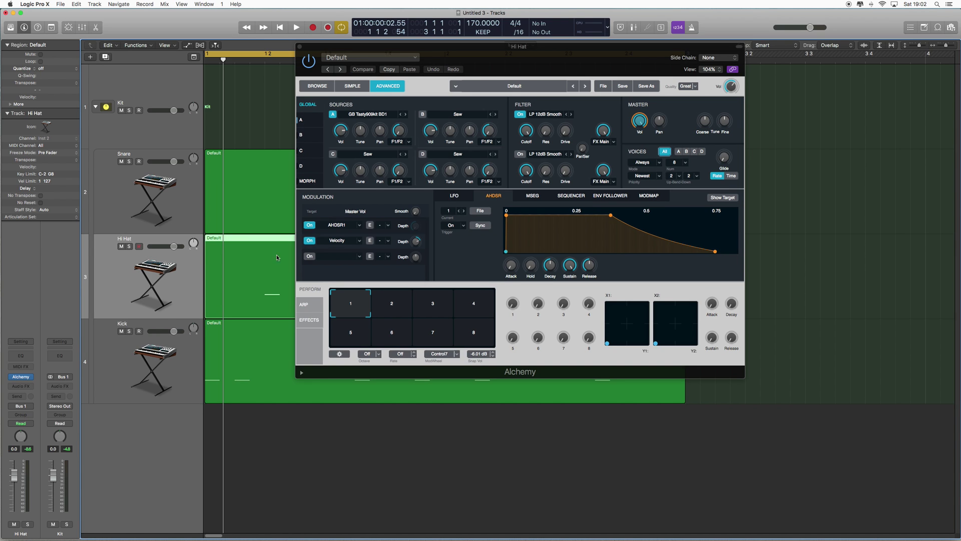
left_click(301, 120)
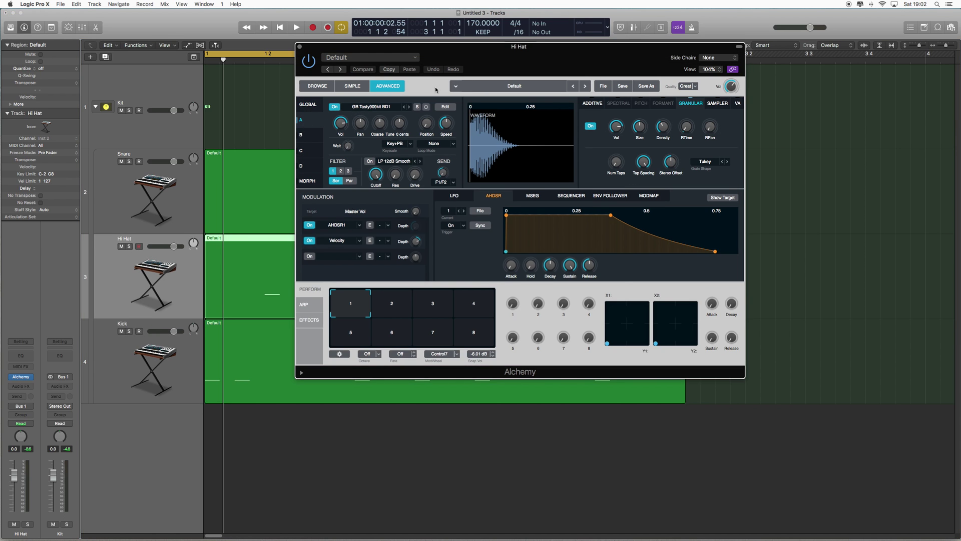
left_click(444, 107)
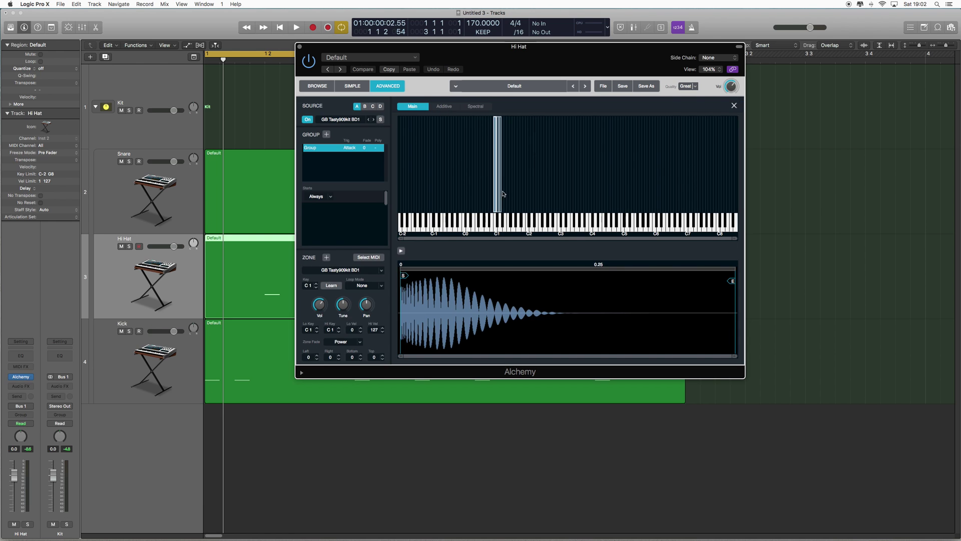
scroll(504, 193, "up", 5)
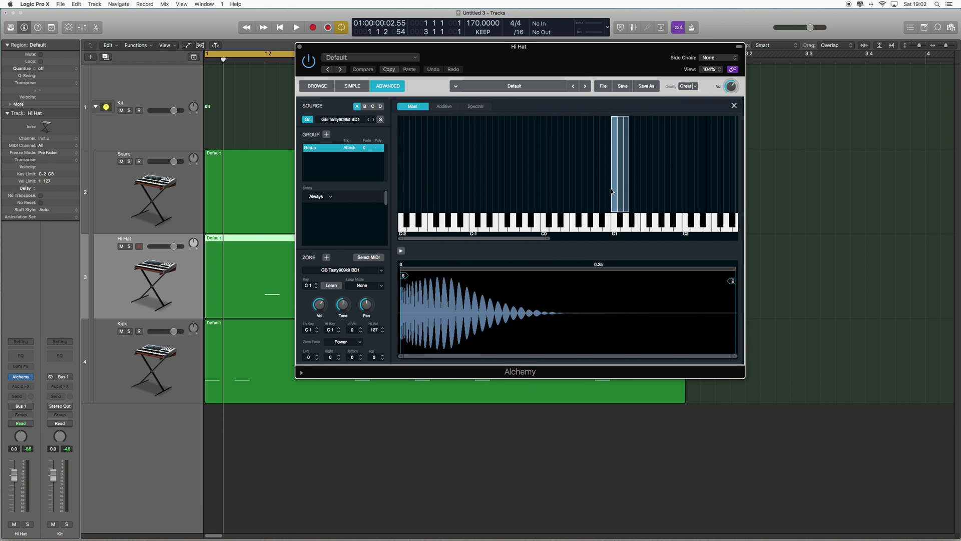
left_click_drag(627, 195, 615, 196)
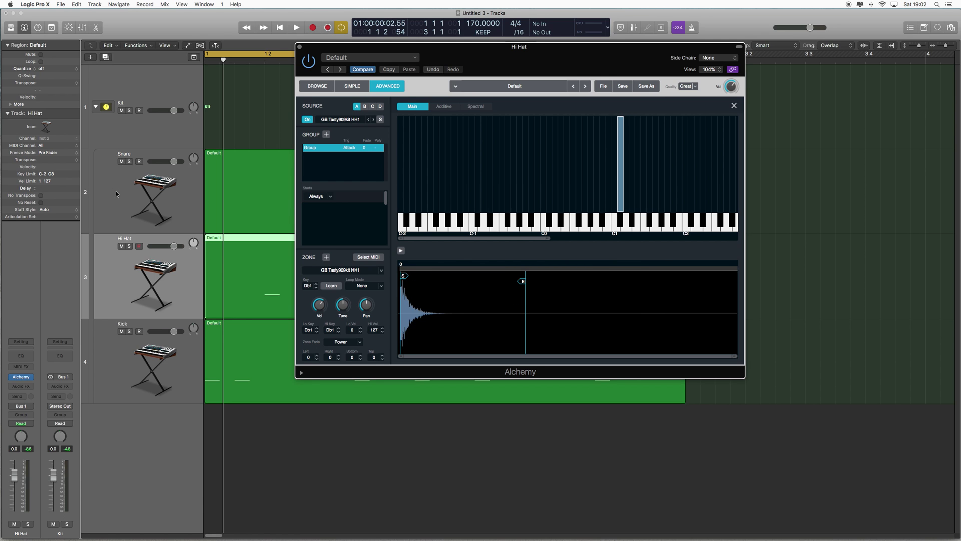
Step: Edit source A in the Snare track's Alchemy and delete the C1 and Db1 zones, keeping only the D1 snare zone
left_click(116, 194)
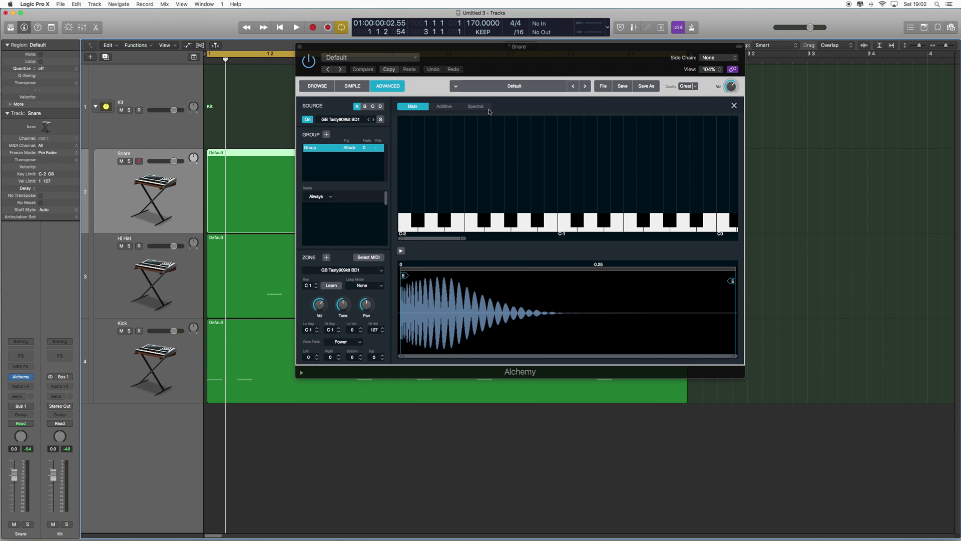
left_click(733, 106)
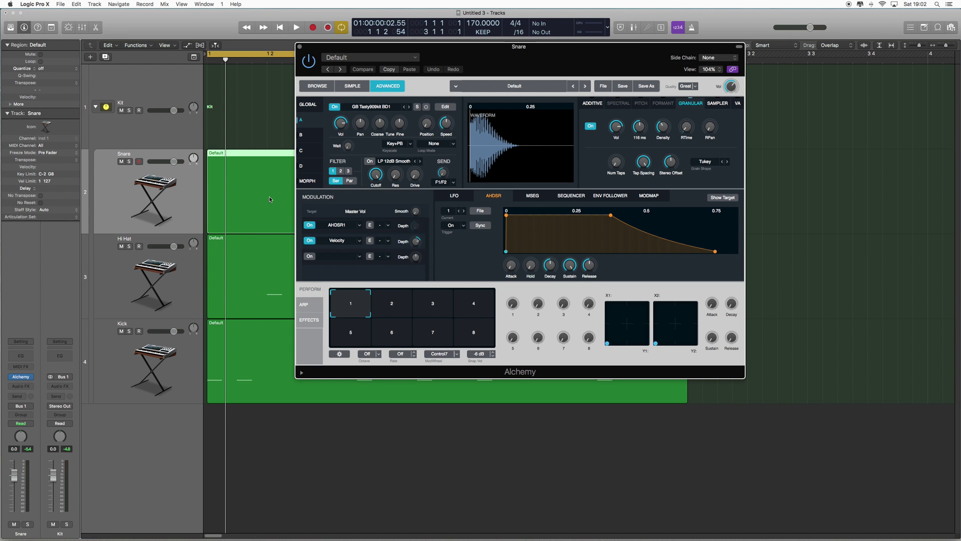
key("Down")
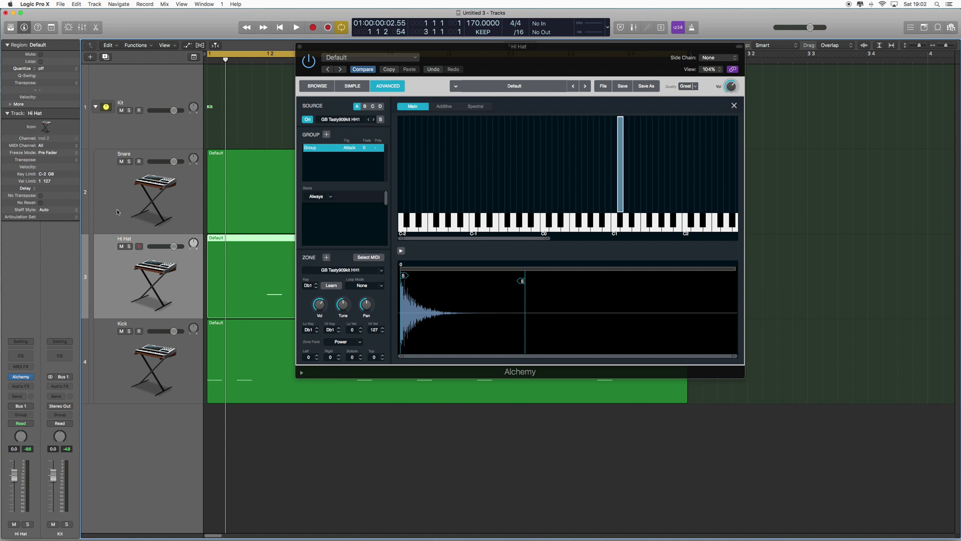
left_click(116, 209)
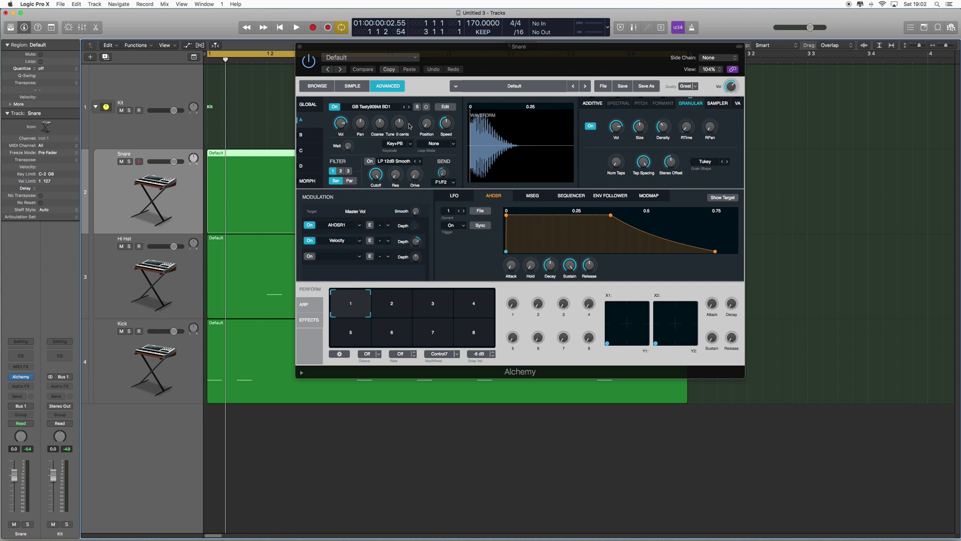
left_click(446, 106)
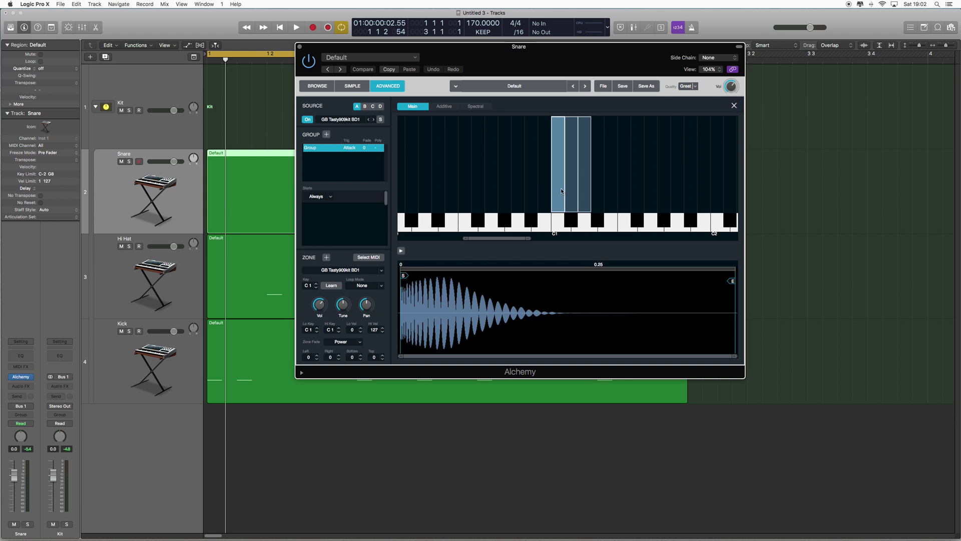
key("Delete")
key("Delete")
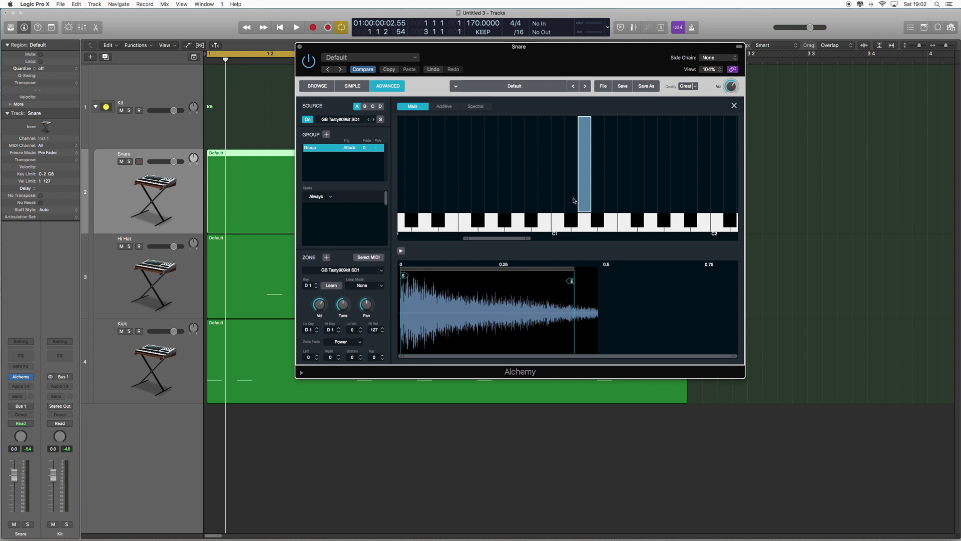
Step: Play the split pattern to hear all three tracks together and close the Snare's Alchemy window
key("space")
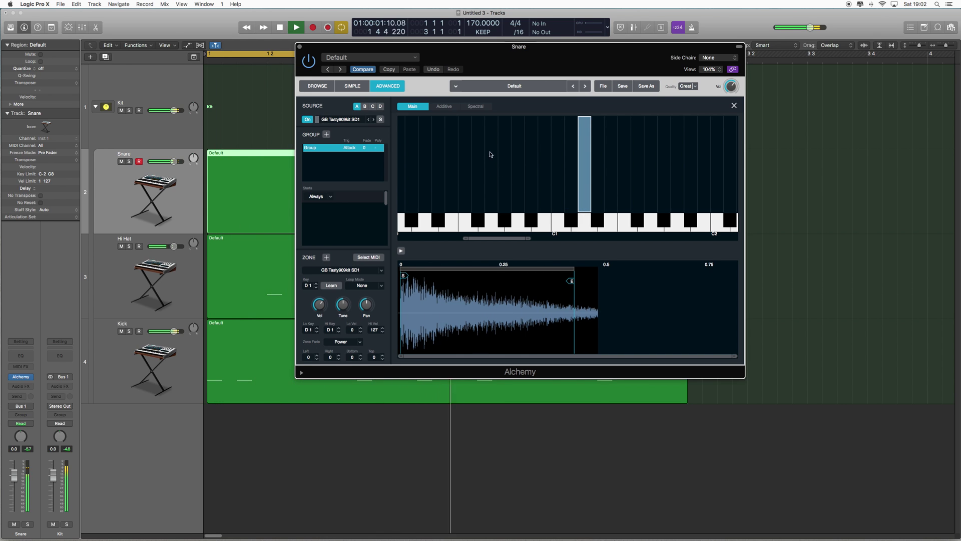
key("super+w")
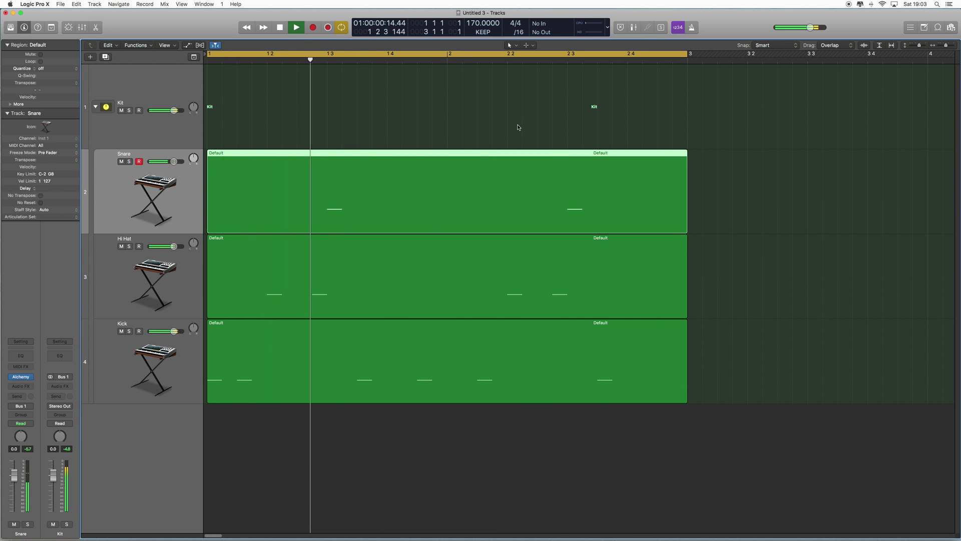
key("space")
Step: Open the Kick track's Alchemy, move its window off the track header controls, and leave the zone editor for the main synth view
left_click(97, 365)
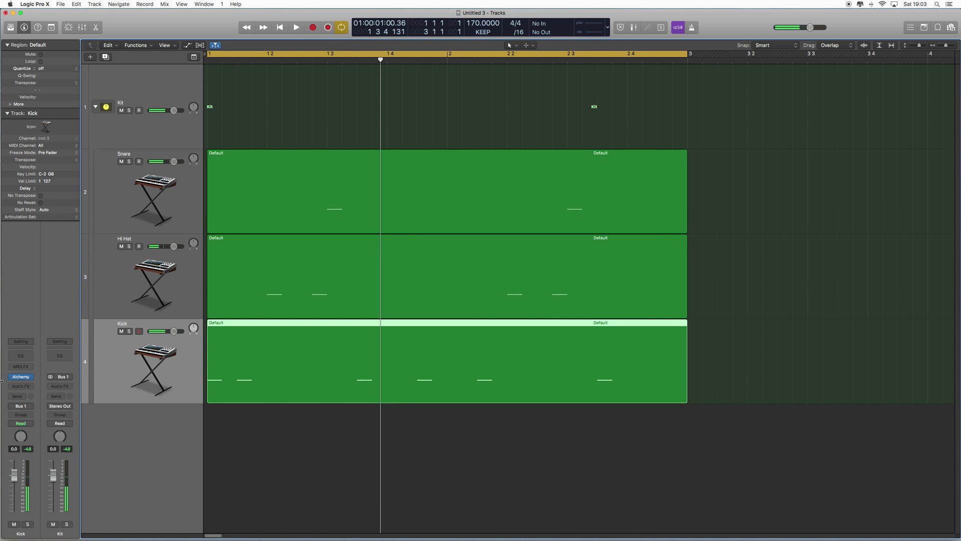
left_click(21, 378)
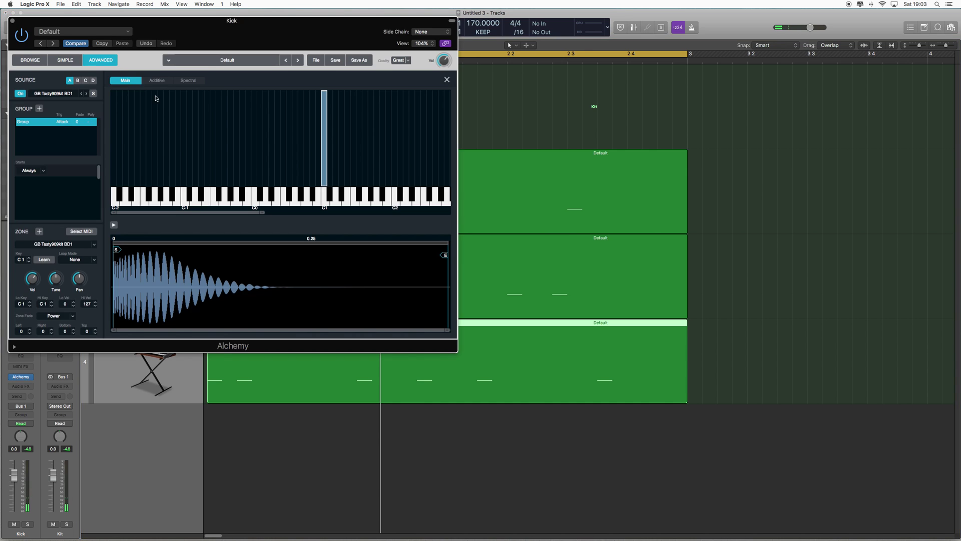
left_click_drag(249, 31, 405, 31)
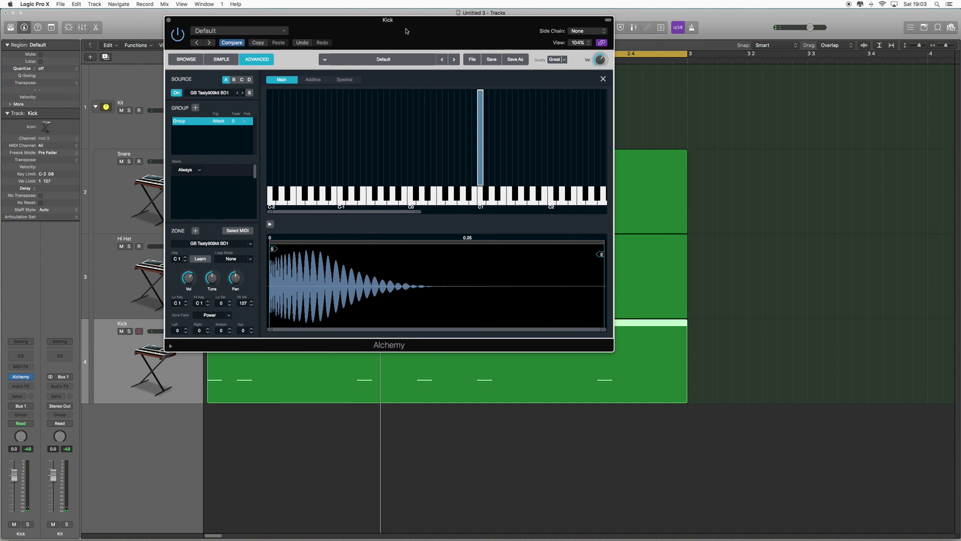
left_click(604, 79)
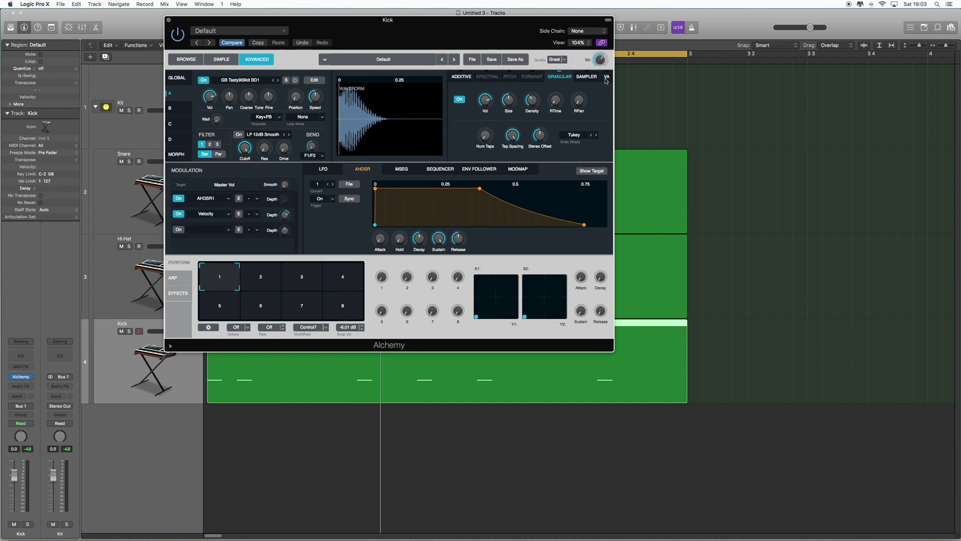
Step: Shape the Kick's granular sound with 8 taps, a density of 10 grains and a size of about 22.8 ms, adjusting tap spacing and RTime
left_click(485, 135)
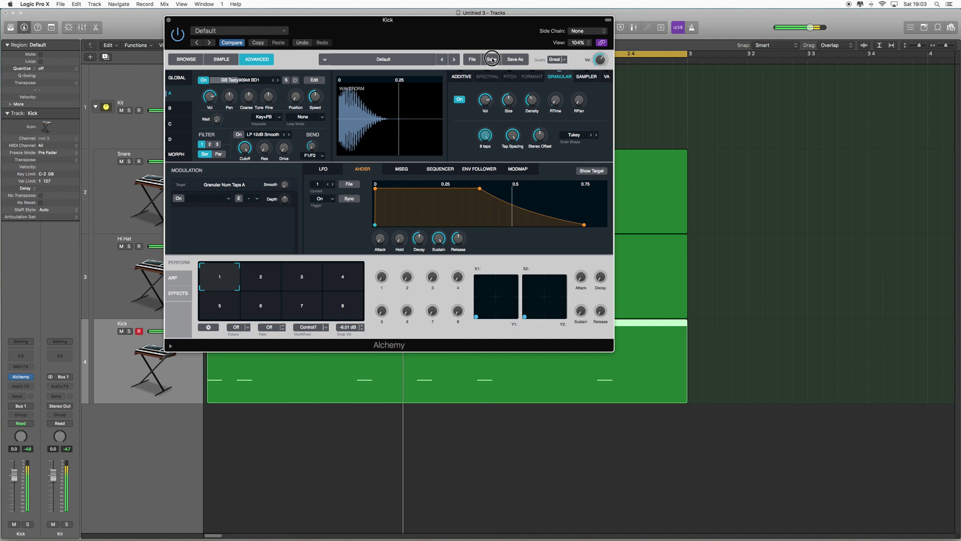
left_click(512, 135)
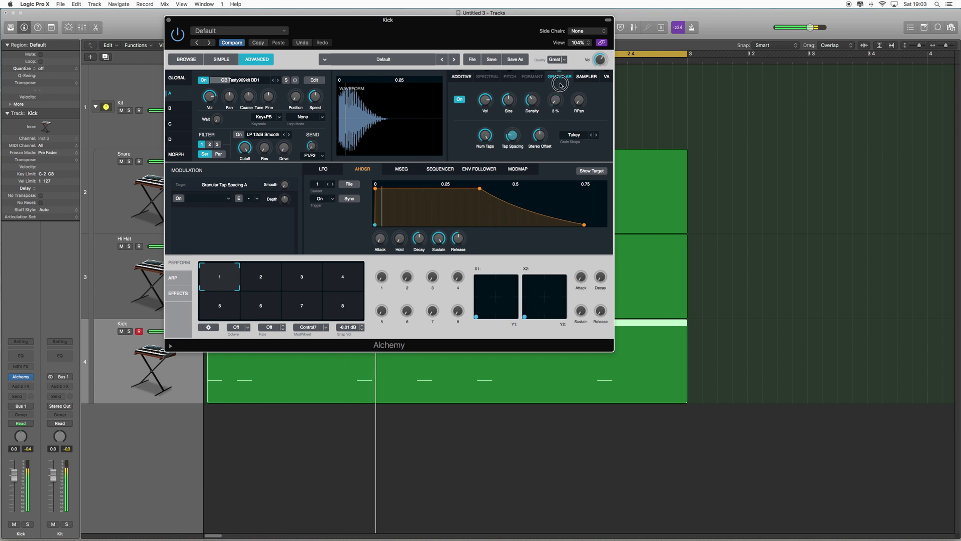
left_click(555, 100)
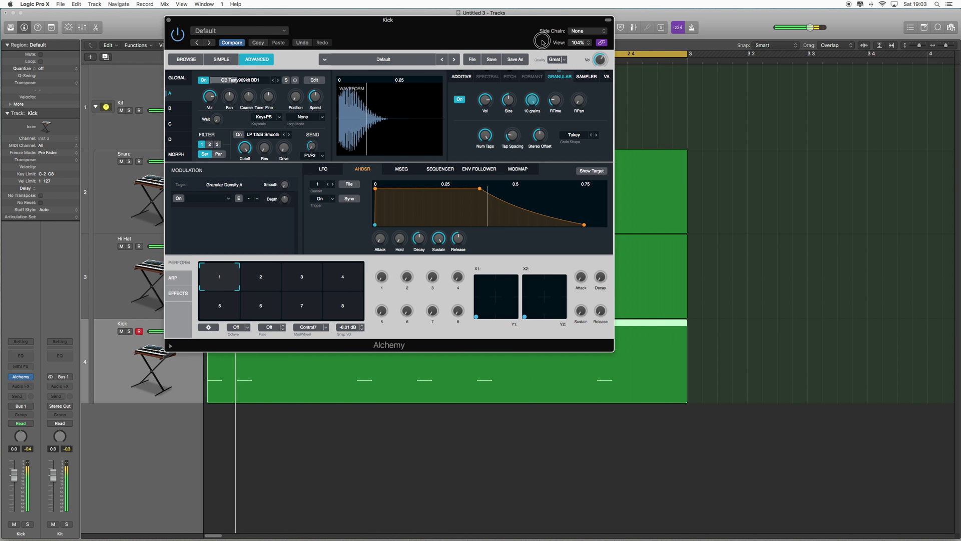
left_click(508, 100)
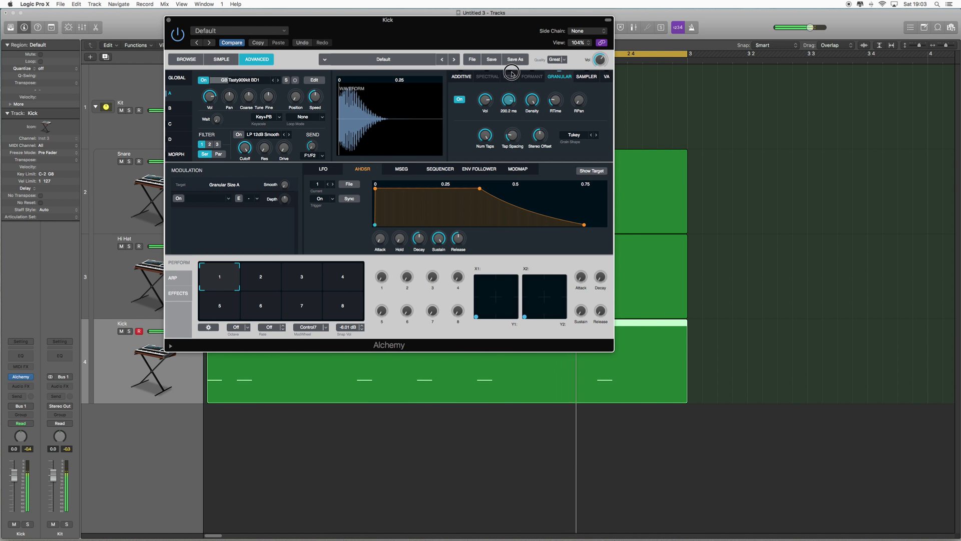
left_click_drag(510, 118, 510, 133)
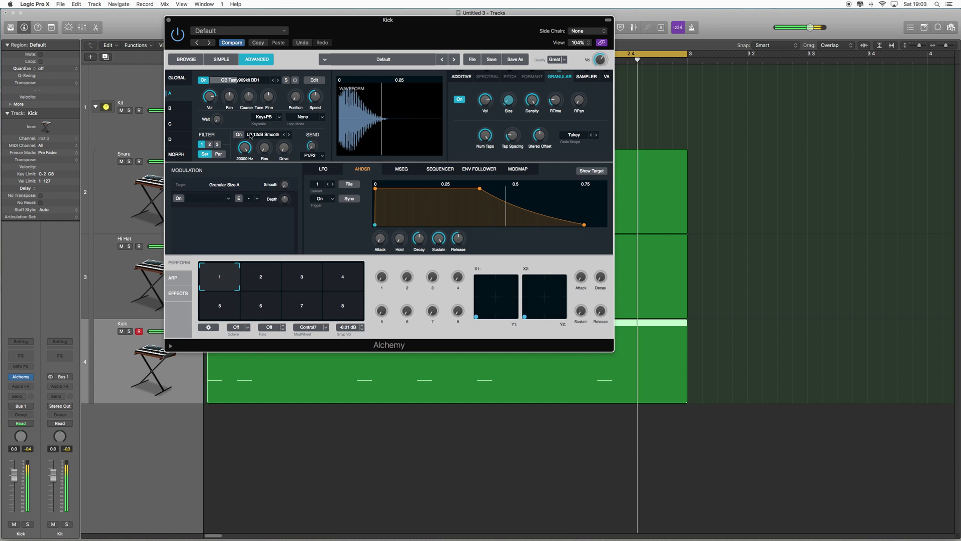
Step: Set the Kick's source filter to Bitcrusher, trying FM first, and turn down its amount, mix and pregain
left_click(265, 135)
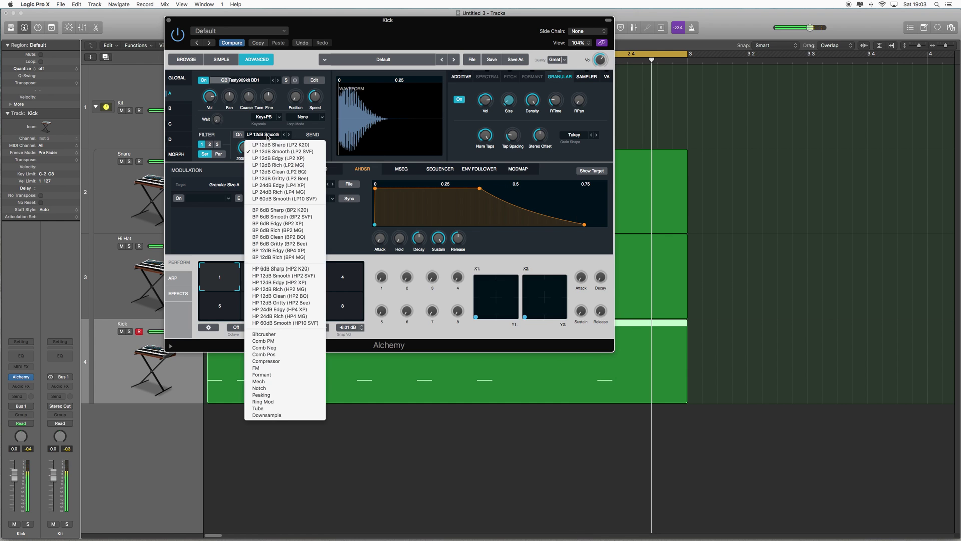
left_click(299, 367)
left_click(268, 133)
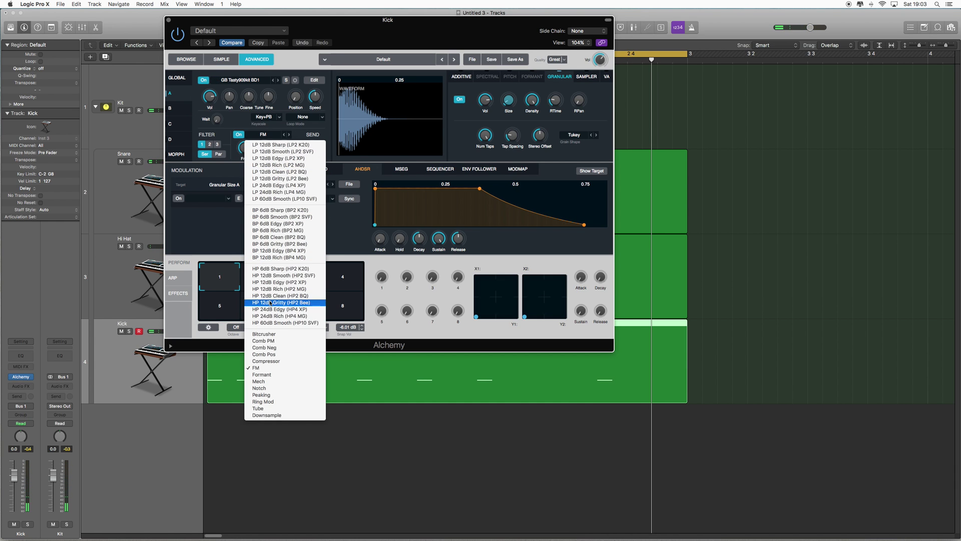
left_click(269, 332)
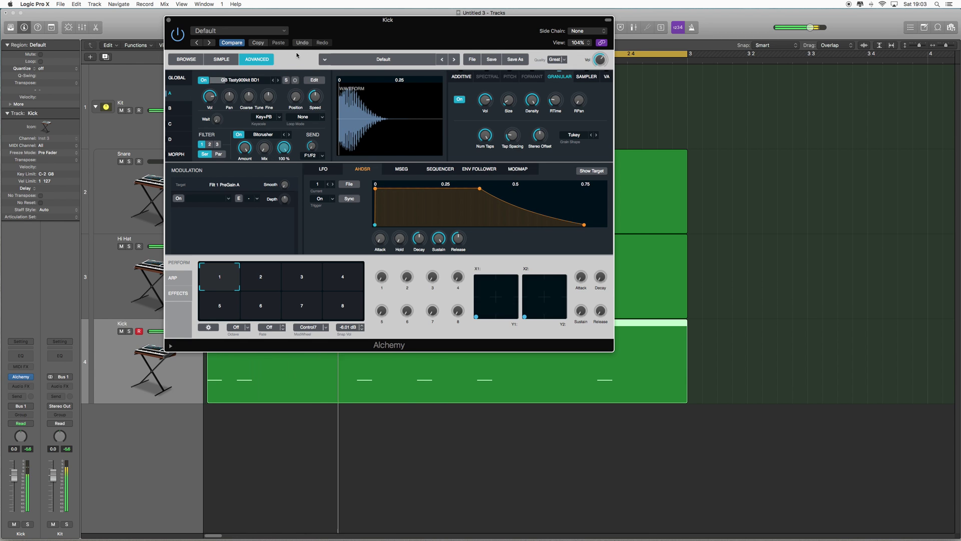
left_click_drag(265, 154, 249, 217)
left_click_drag(264, 147, 264, 193)
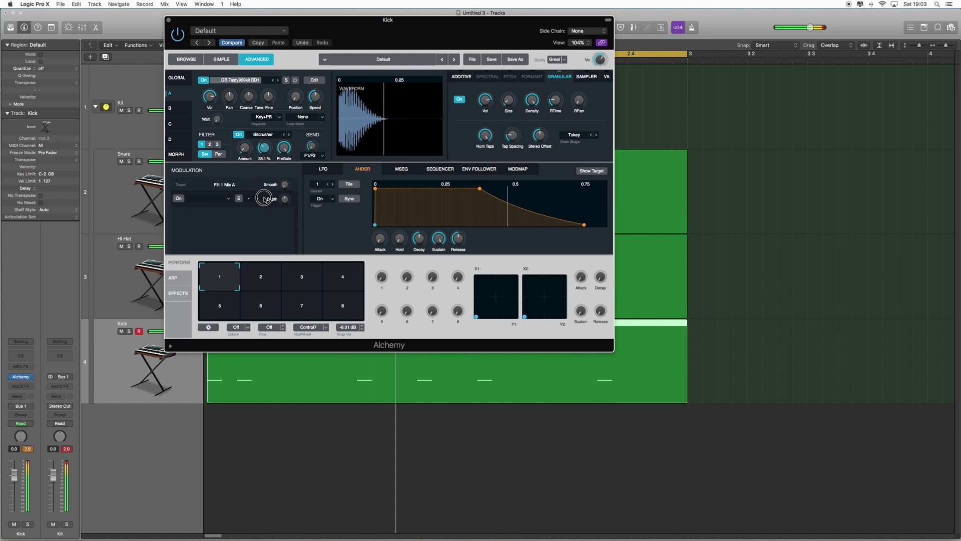
left_click_drag(284, 147, 284, 195)
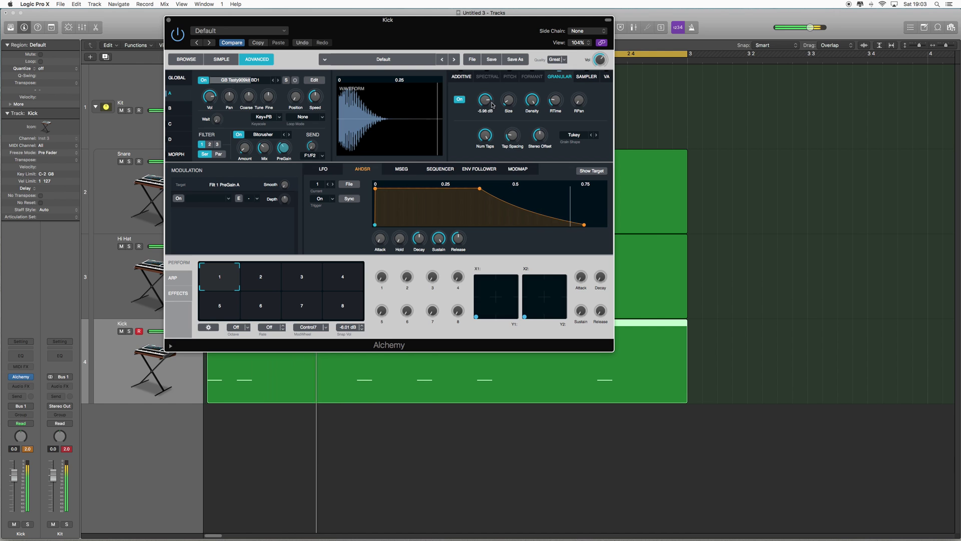
Step: Lower the Kick's granular volume to about -8.48 dB and adjust its stereo offset and tap spacing by ear
mouse_move(485, 101)
left_mouse_down()
mouse_move(484, 120)
mouse_move(485, 109)
left_mouse_up()
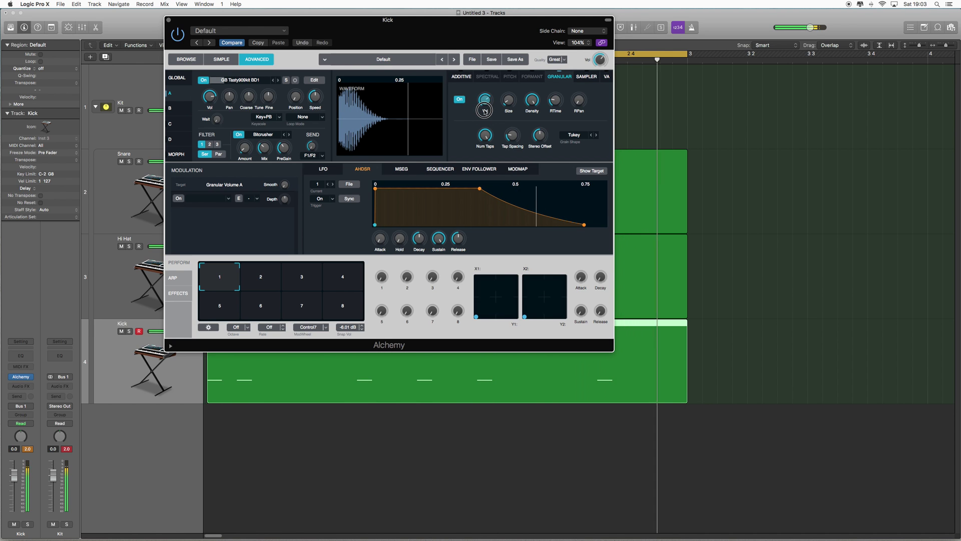
left_click(540, 134)
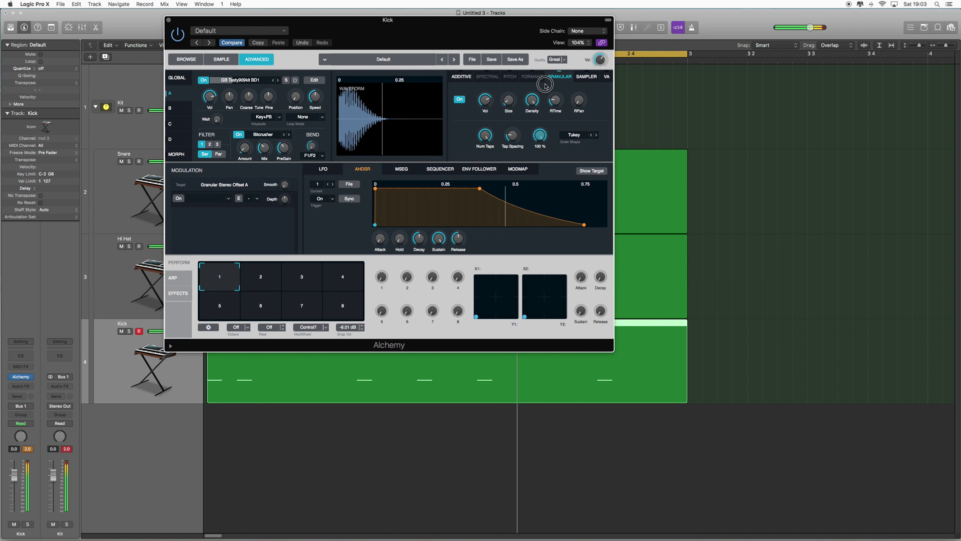
left_click(541, 137)
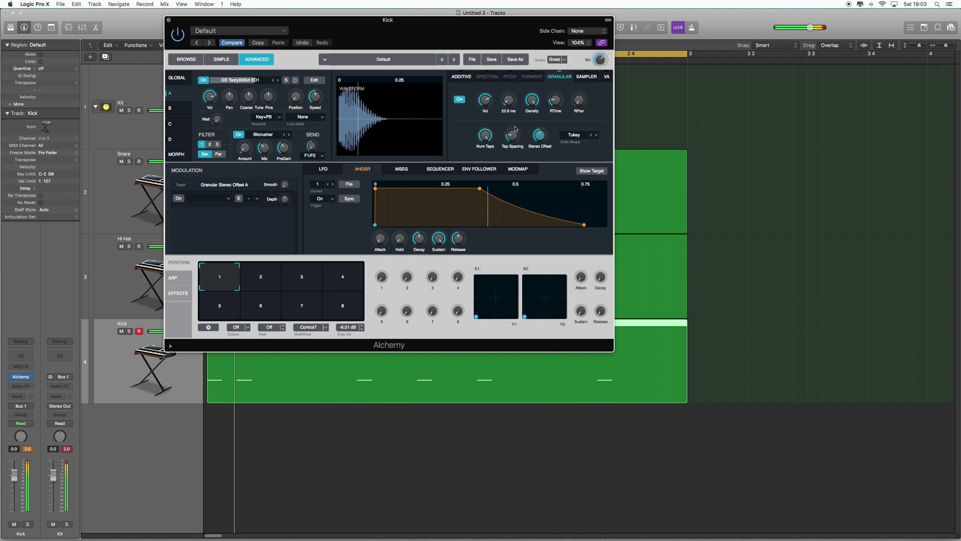
mouse_move(512, 135)
left_mouse_down()
mouse_move(519, 83)
mouse_move(521, 139)
mouse_move(525, 125)
left_mouse_up()
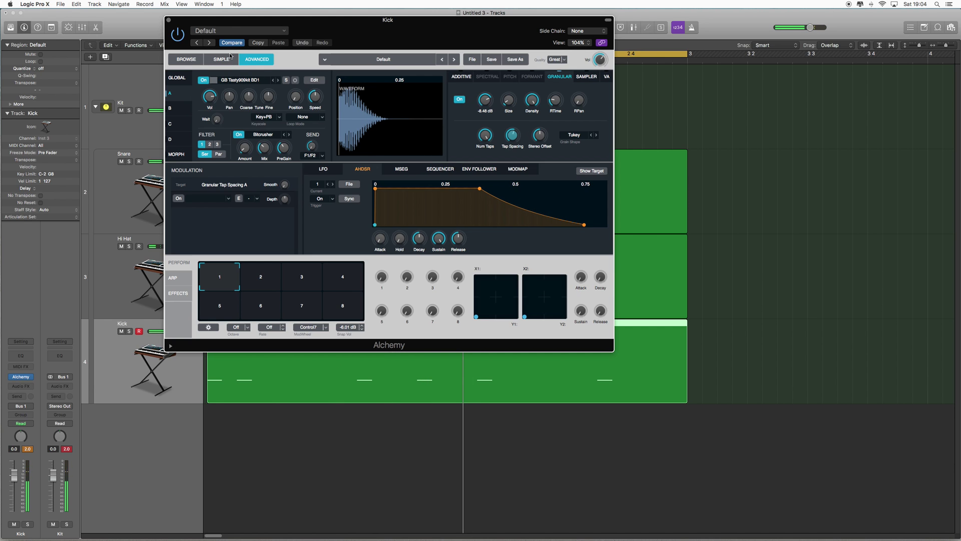
Step: Bring up the Hi Hat's Alchemy, leave its zone editor, and adjust the granular number of taps, tap spacing and density
left_click(112, 289)
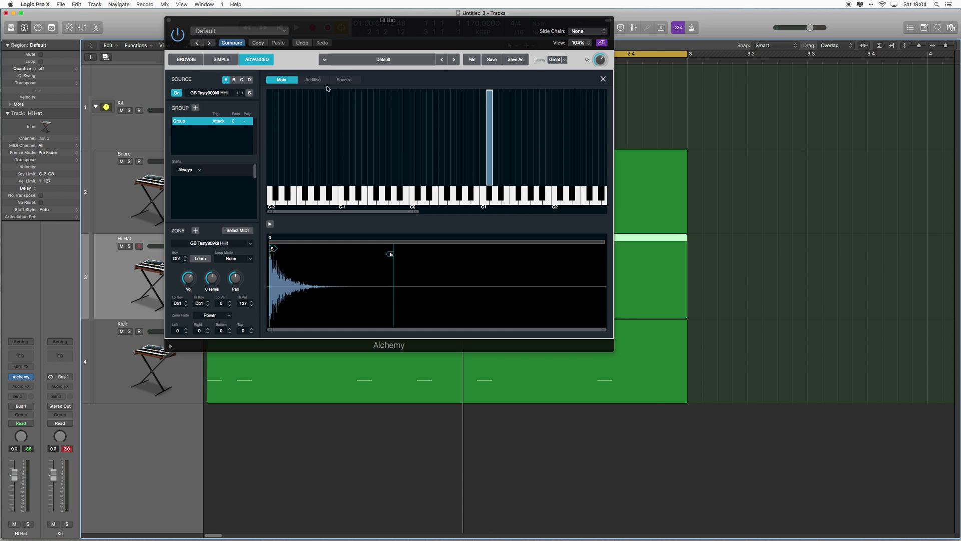
left_click(603, 80)
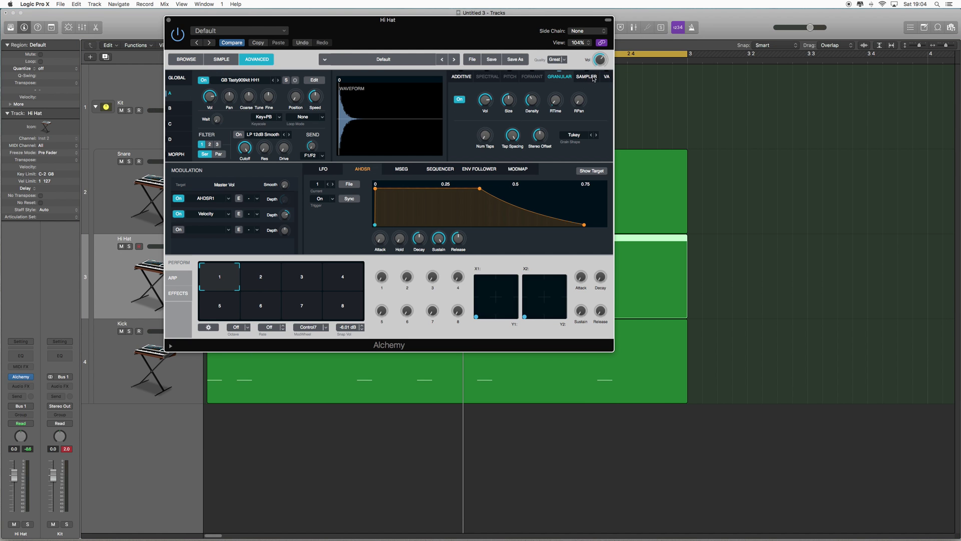
left_click(512, 135)
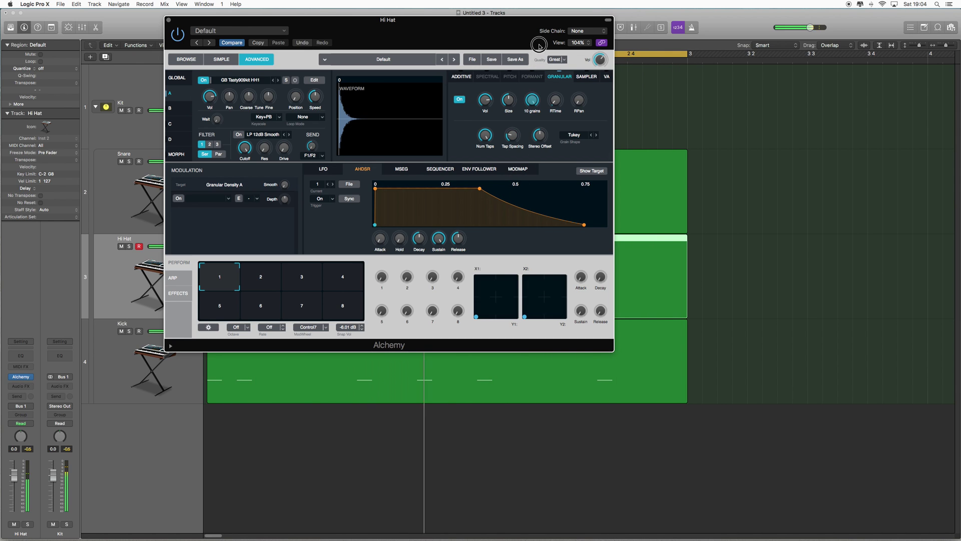
left_click_drag(532, 98, 538, 85)
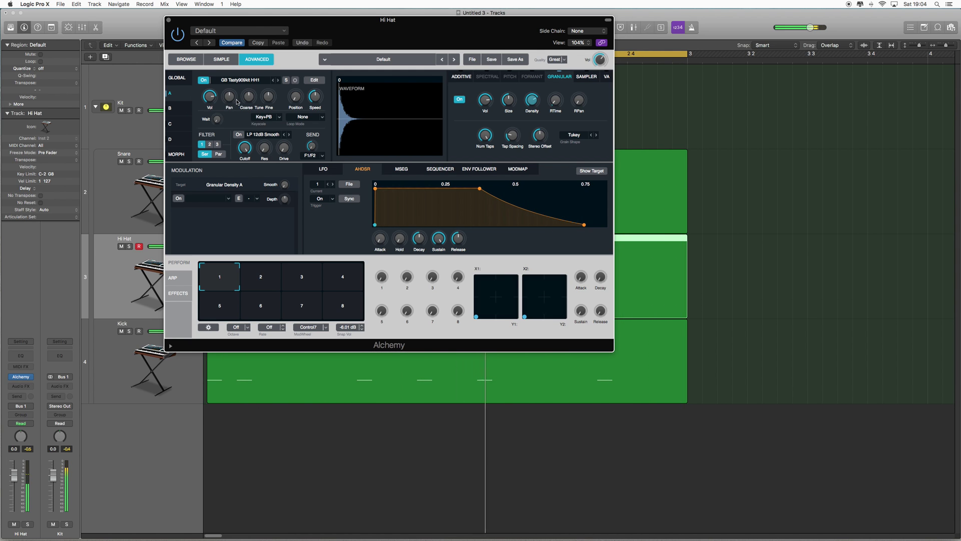
Step: Bring up the Snare's Alchemy, leave its zone editor and start playback
left_click_drag(388, 20, 505, 30)
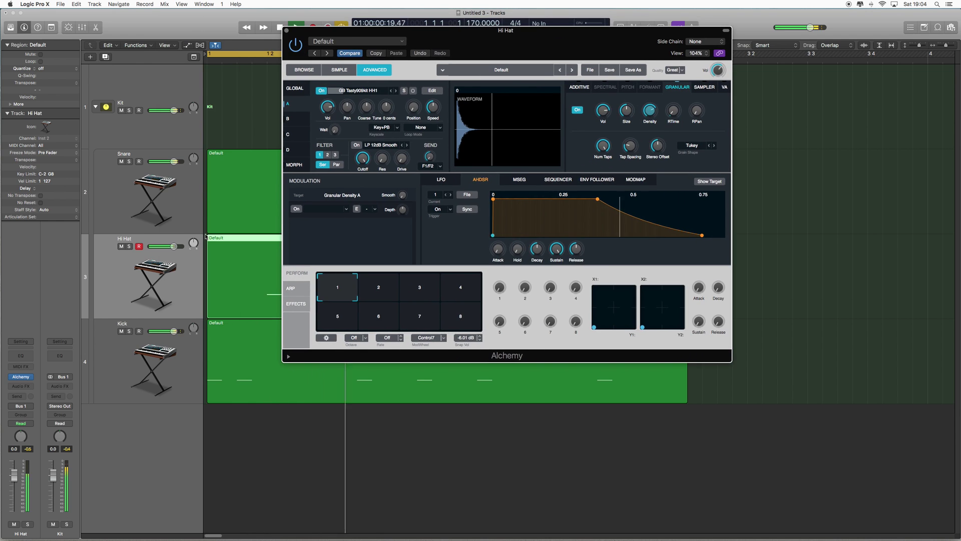
left_click(119, 209)
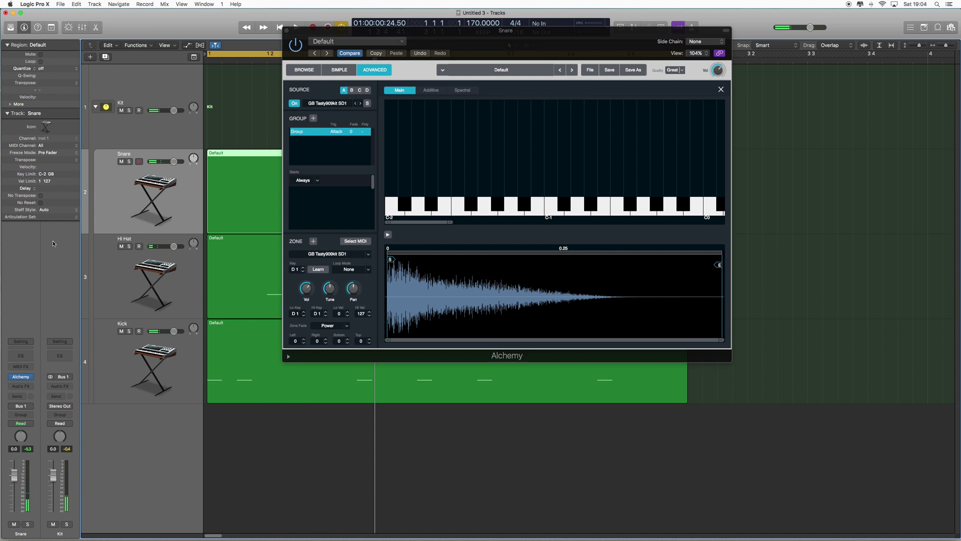
left_click(721, 90)
key("space")
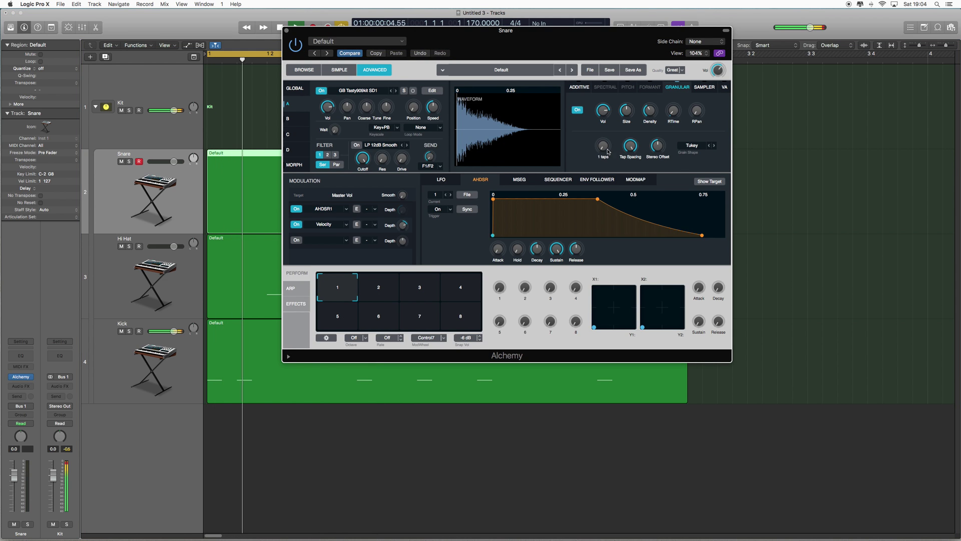
Step: Adjust the Snare's granular number of taps, density and grain size by ear, and reset the tap spacing to its default
left_click_drag(635, 156, 629, 207)
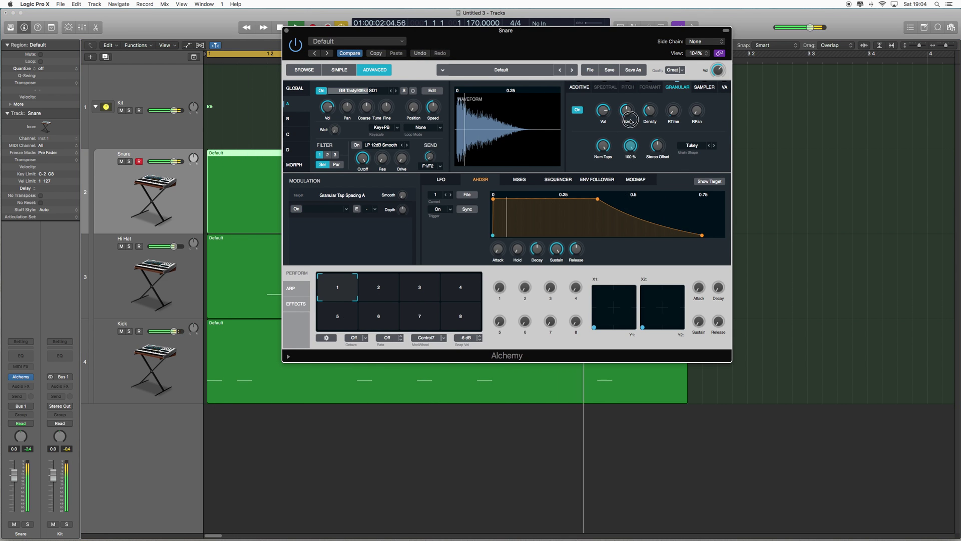
left_click(603, 146)
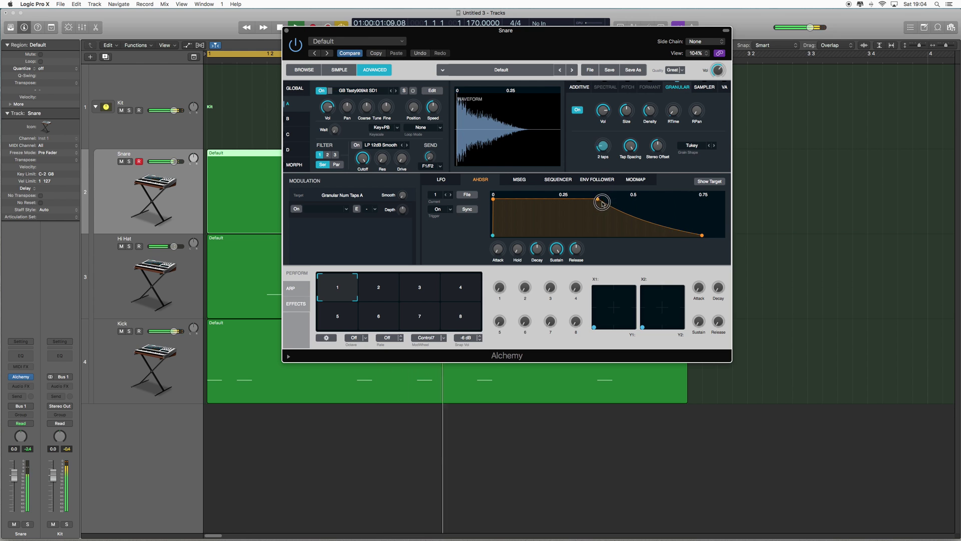
left_click_drag(632, 173, 632, 159)
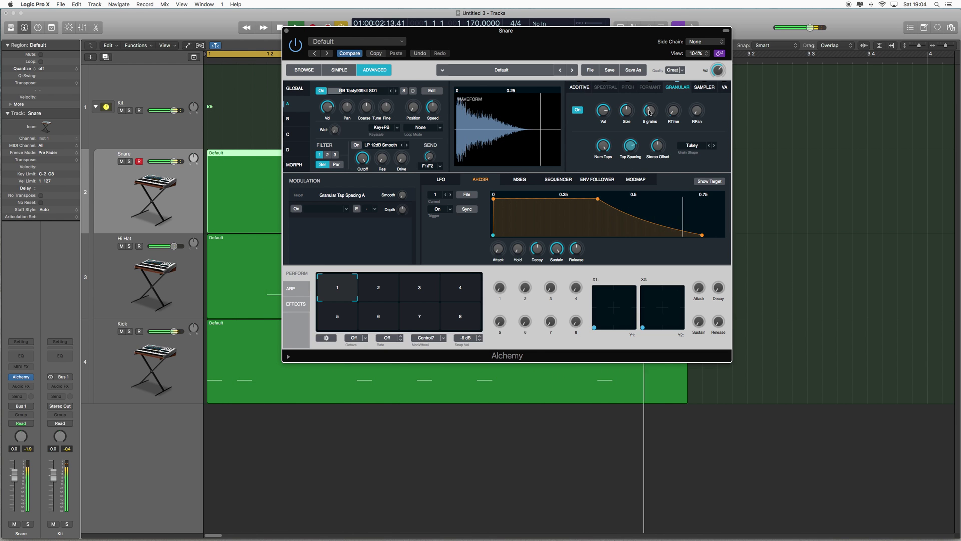
left_click(626, 127)
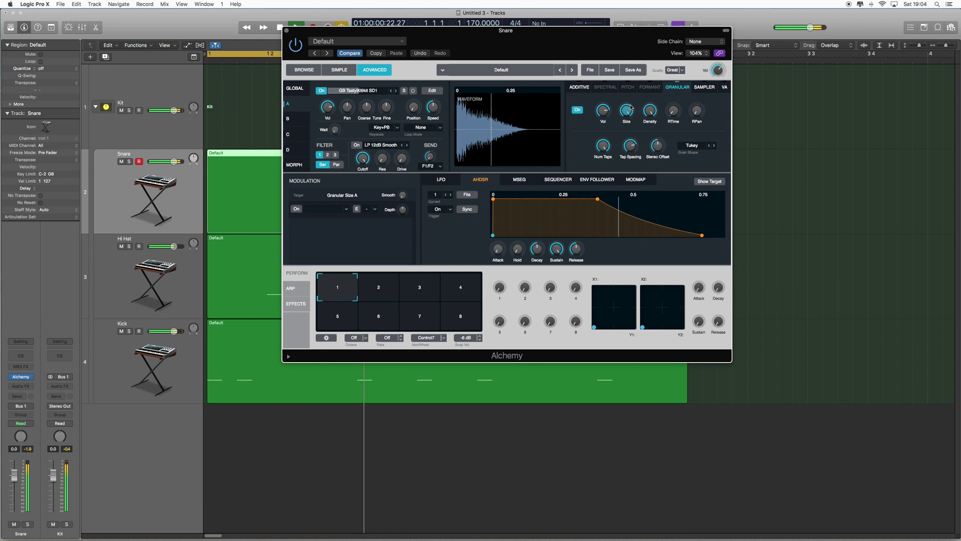
mouse_move(631, 108)
left_mouse_down()
mouse_move(628, 169)
mouse_move(630, 116)
left_mouse_up()
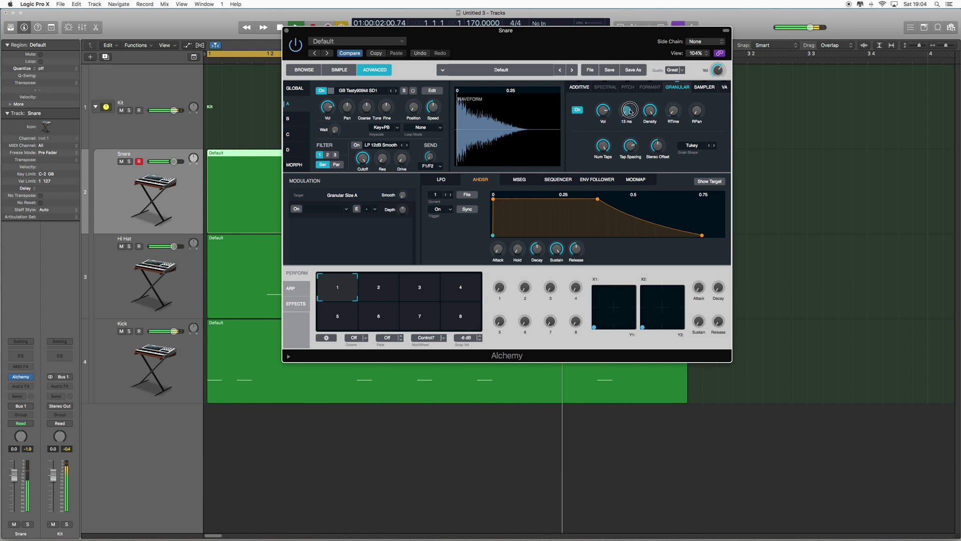
left_click_drag(630, 145, 634, 167)
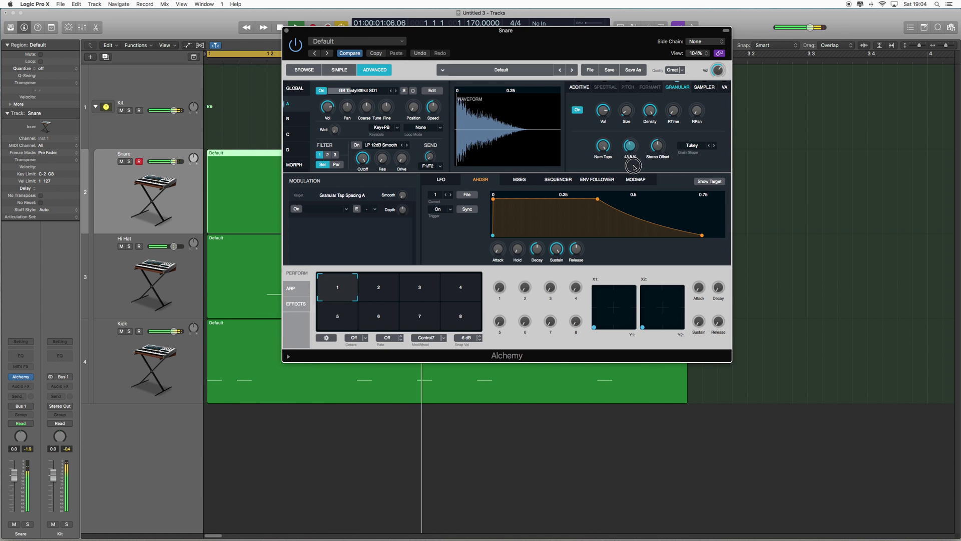
left_click(634, 166, "alt")
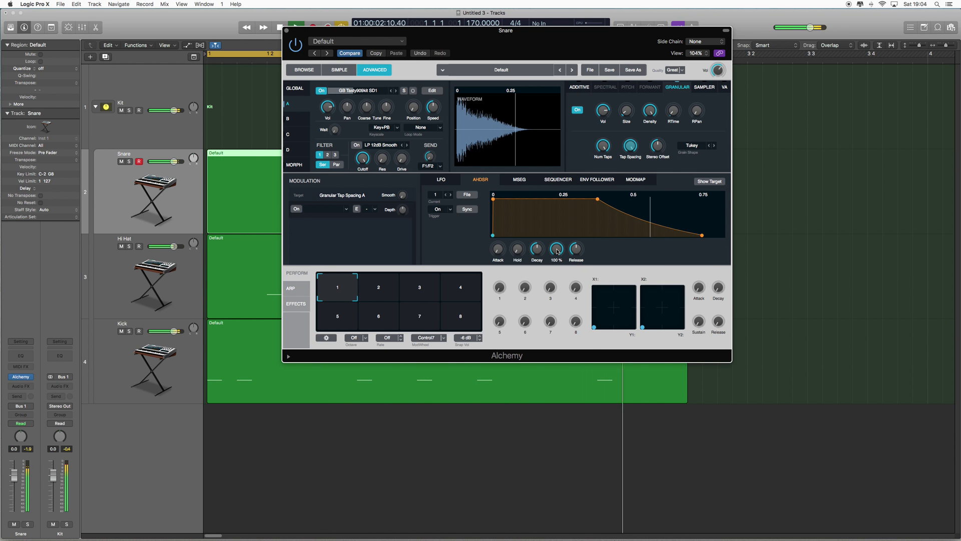
Step: Set the Snare's AHDSR 1 release to about 0.45 s and add the Velocity note property as a modulator of it
left_click_drag(557, 251, 579, 256)
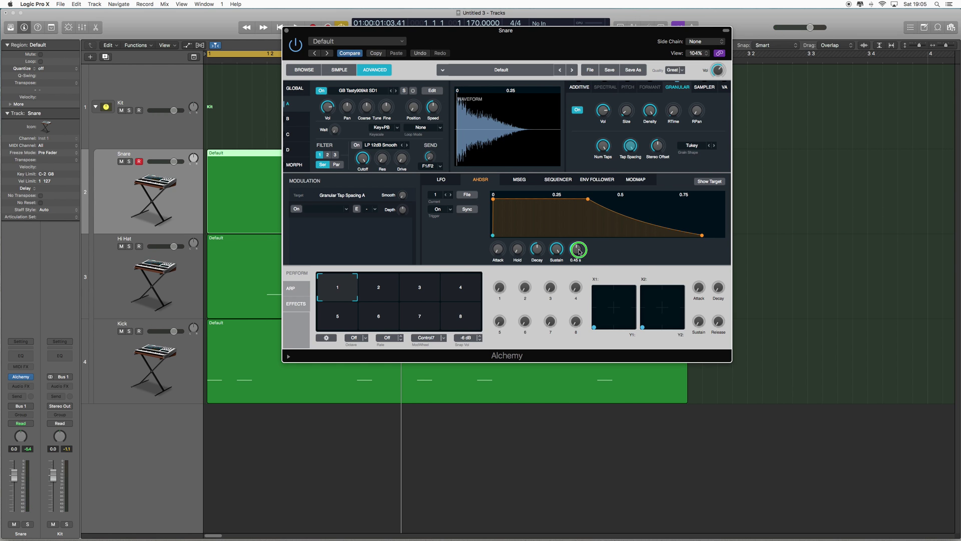
right_click(581, 252)
mouse_move(595, 258)
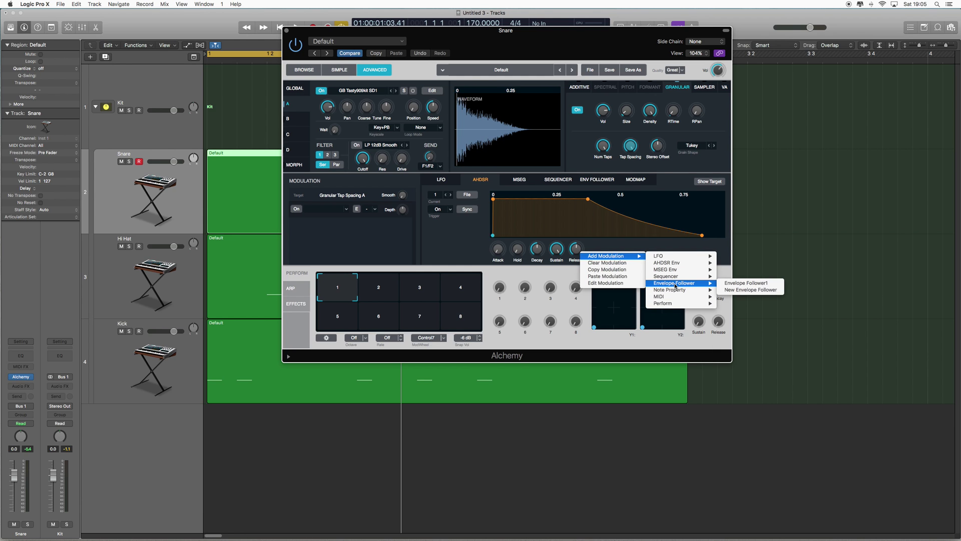
mouse_move(678, 268)
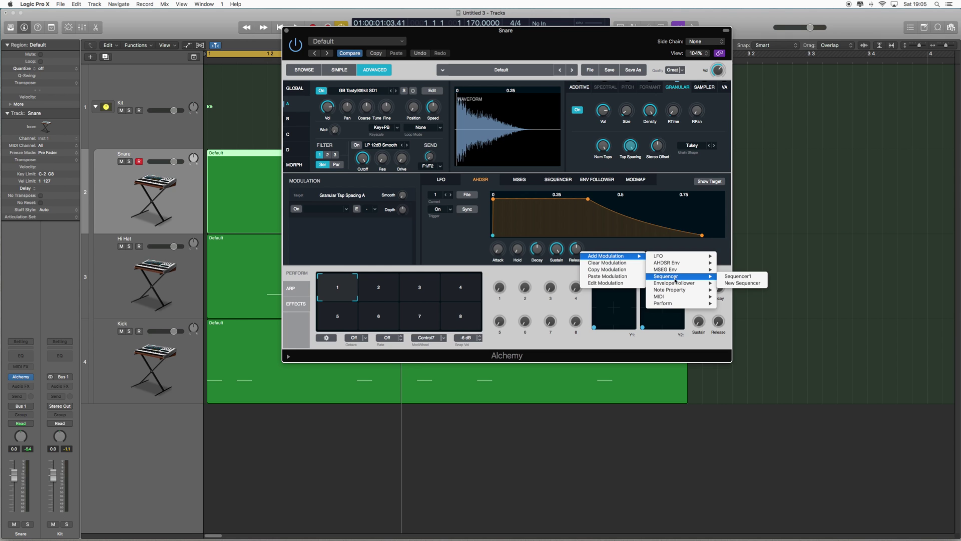
mouse_move(676, 292)
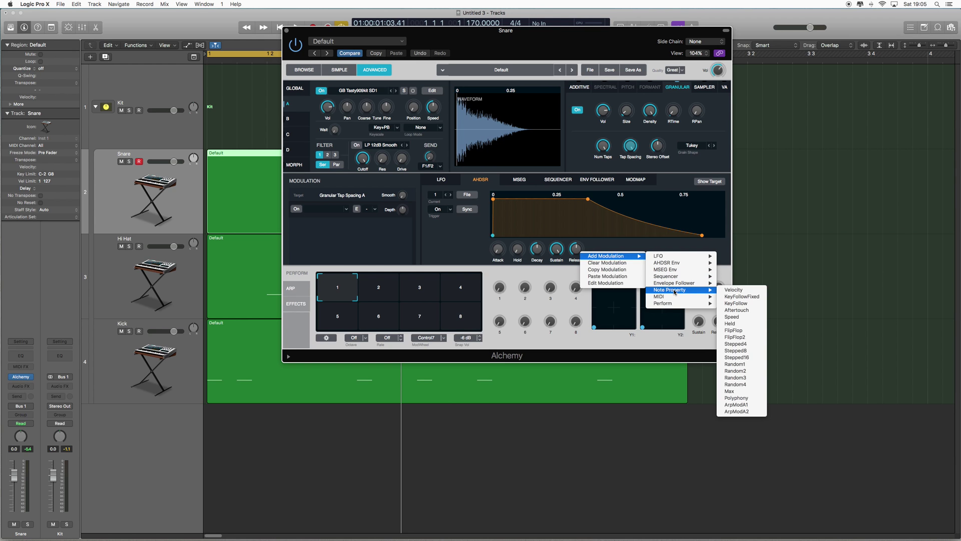
left_click(734, 290)
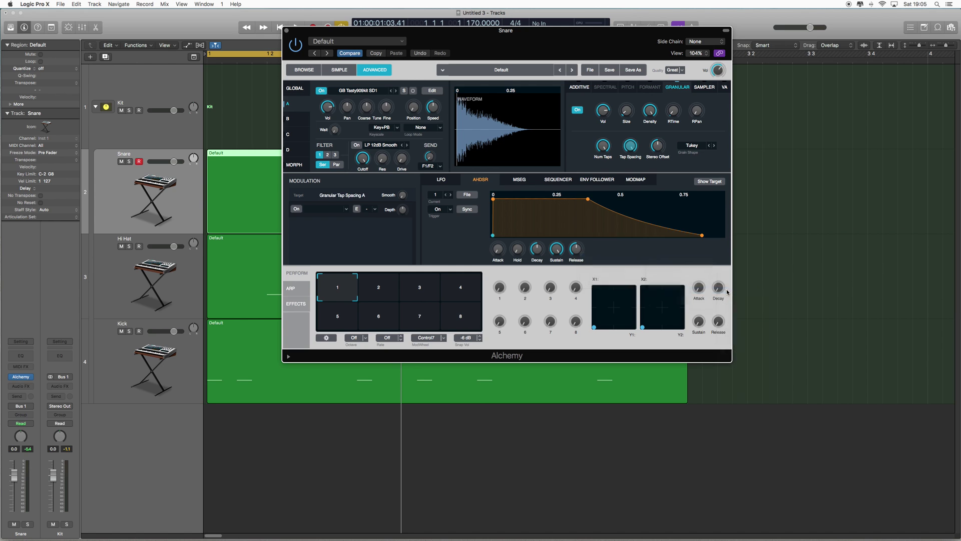
right_click(586, 251)
mouse_move(603, 256)
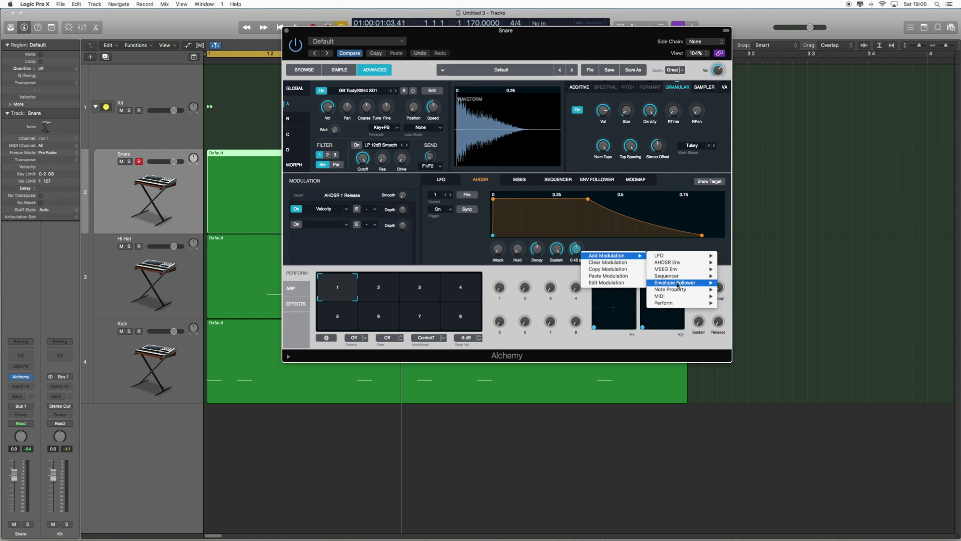
left_click(734, 290)
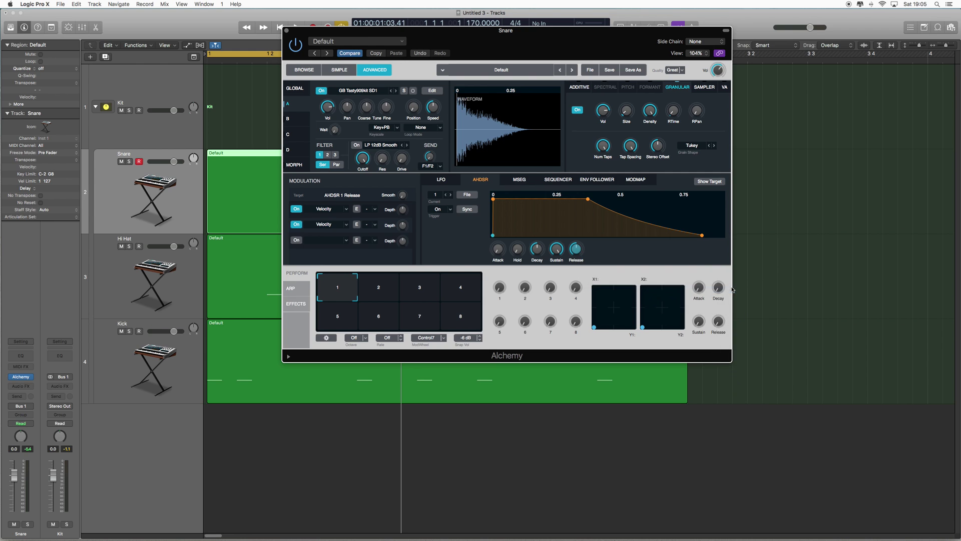
Step: Adjust the depth of the first Velocity modulation on the Snare's release and close Alchemy
mouse_move(403, 210)
left_mouse_down()
mouse_move(403, 198)
mouse_move(405, 247)
mouse_move(404, 197)
mouse_move(404, 218)
left_mouse_up()
left_click_drag(403, 210, 404, 250)
left_click(287, 30)
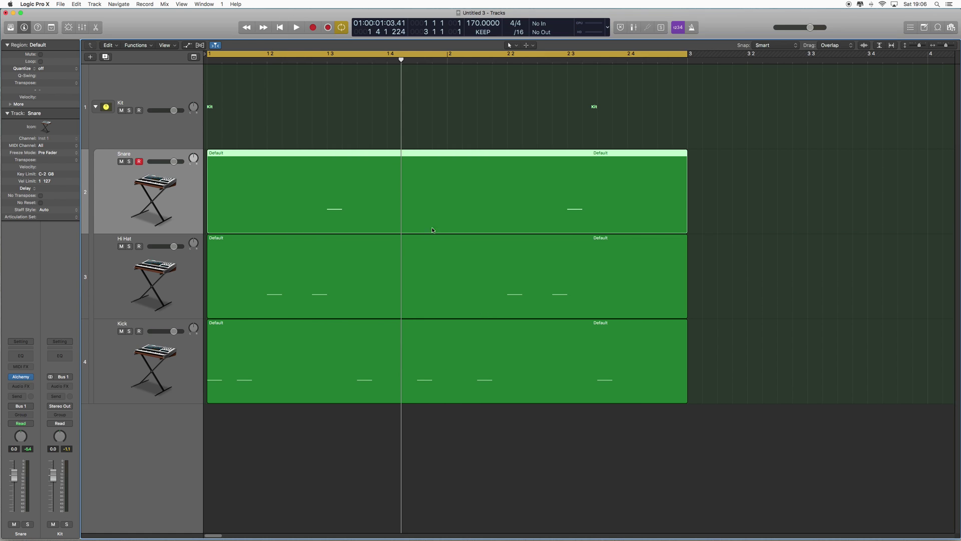
Step: In the Snare region's Piano Roll, set the second note's velocity to 127 and the first note's to 68, trying 1 first
double_click(502, 184)
left_click(327, 364)
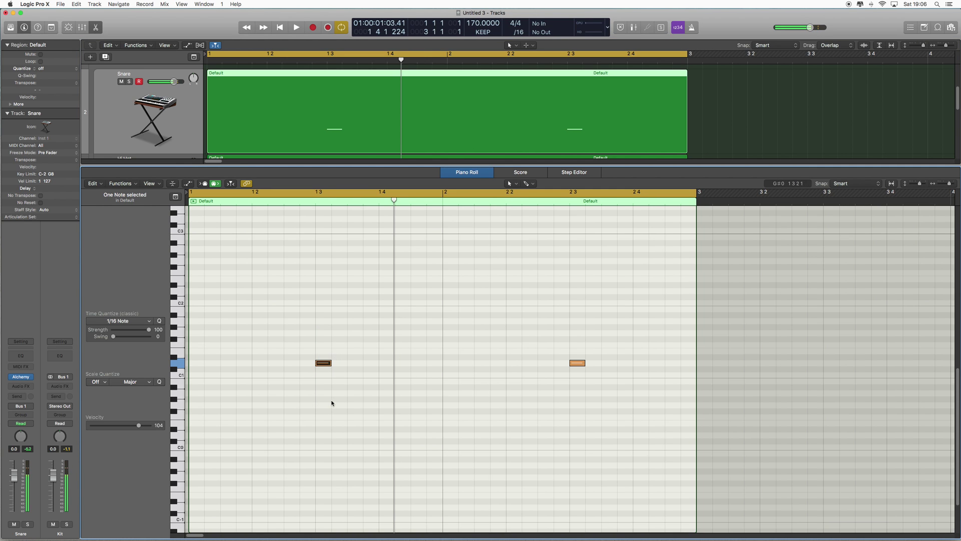
left_click(329, 366)
left_click_drag(323, 364, 319, 459)
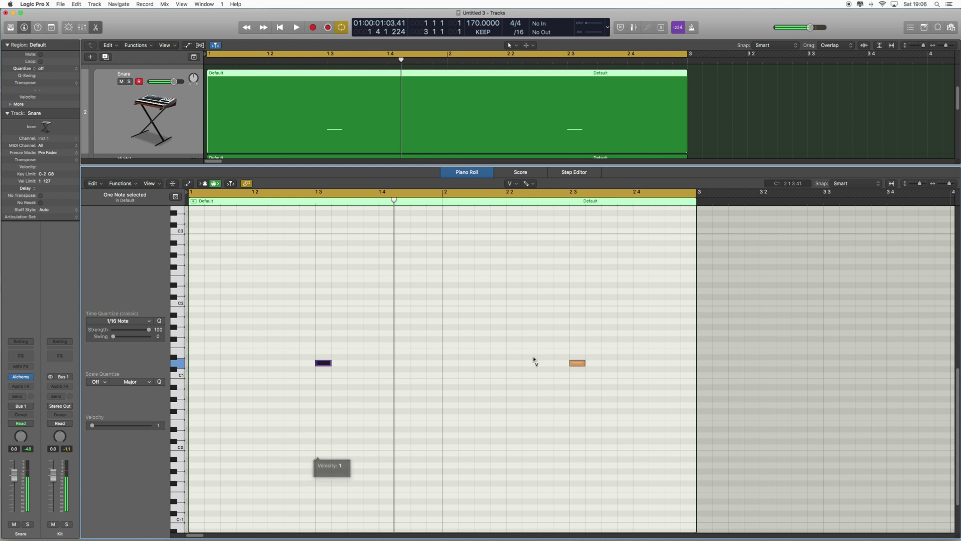
left_click_drag(578, 365, 583, 160)
key("space")
scroll(494, 322, "down", 1)
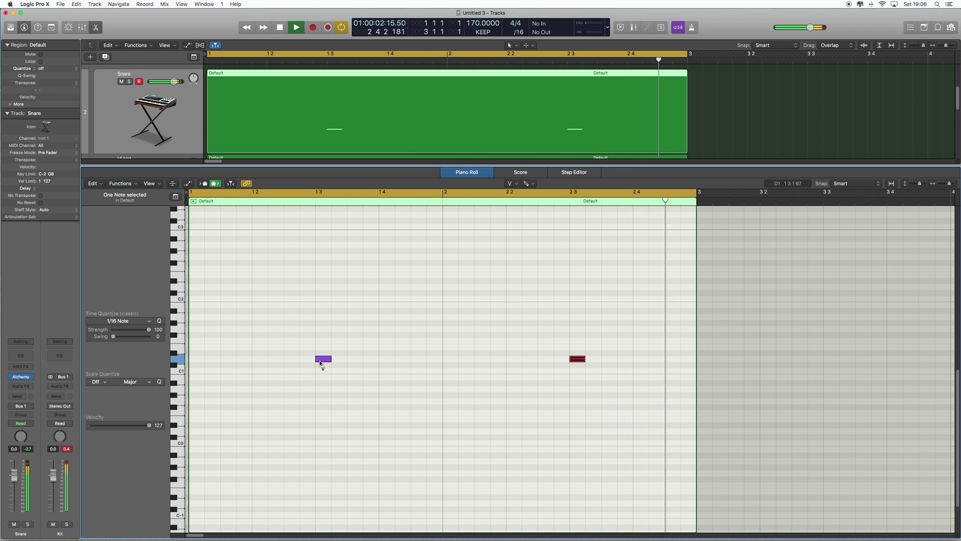
mouse_move(323, 359)
left_mouse_down()
mouse_move(329, 336)
mouse_move(327, 345)
left_mouse_up()
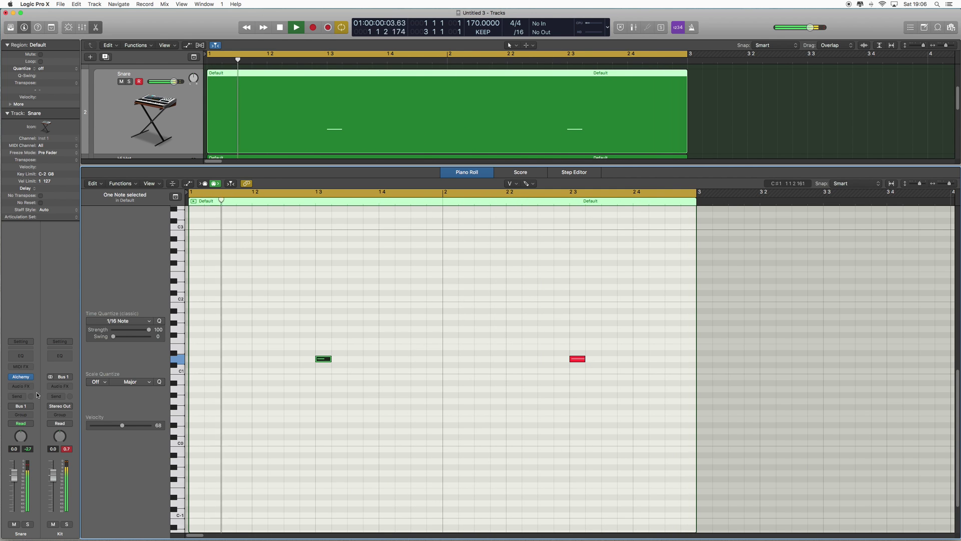
Step: Reduce the Velocity modulation depth on the Snare's AHDSR 1 release during playback, and close Alchemy and the Piano Roll
left_click(21, 378)
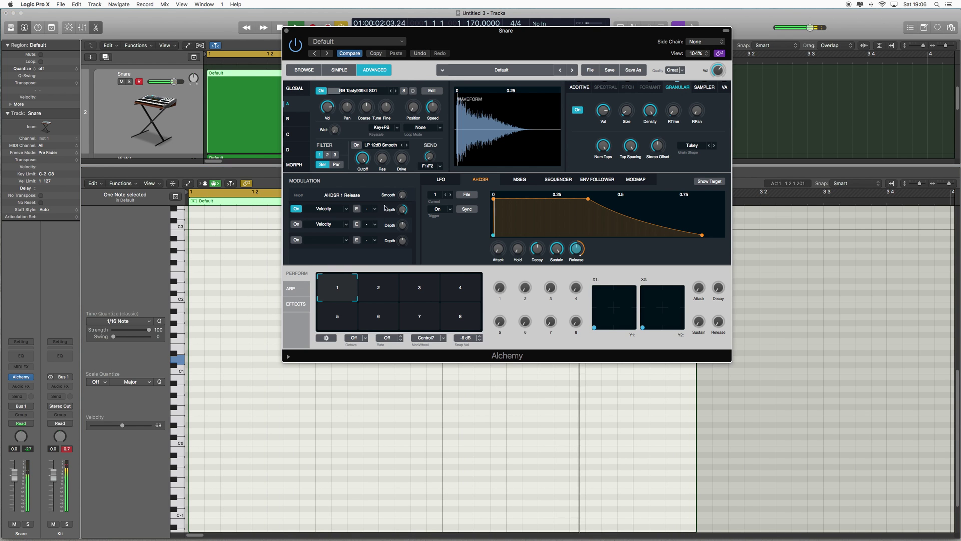
mouse_move(581, 257)
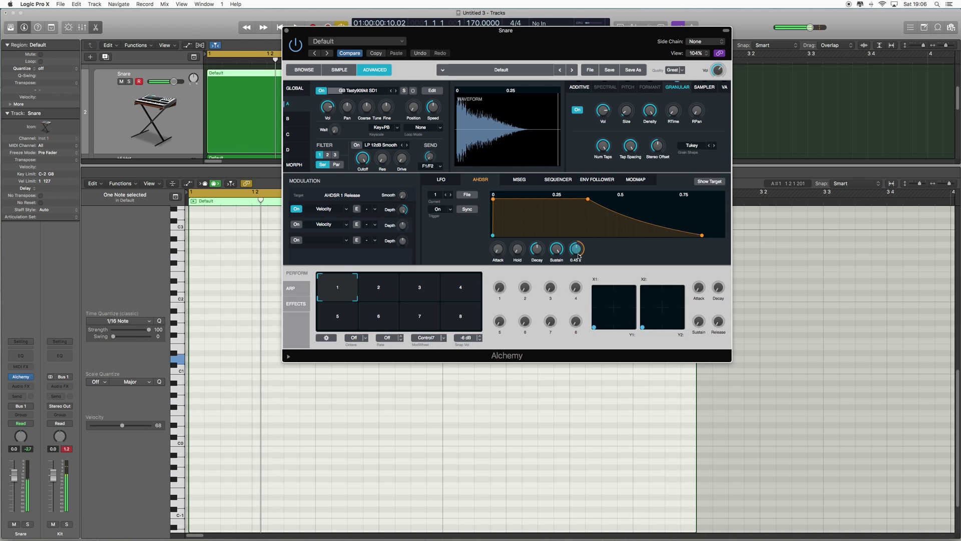
mouse_move(402, 215)
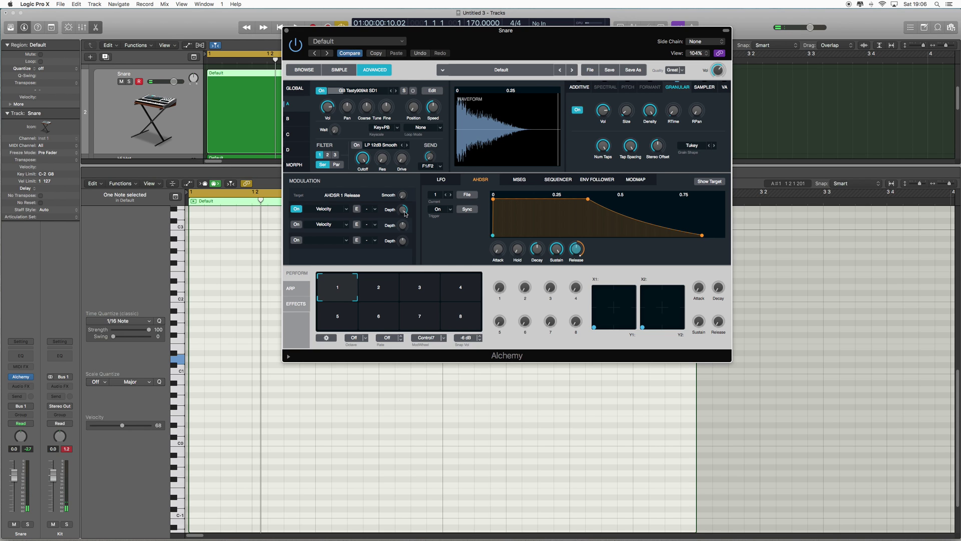
key("space")
left_click_drag(405, 214, 406, 246)
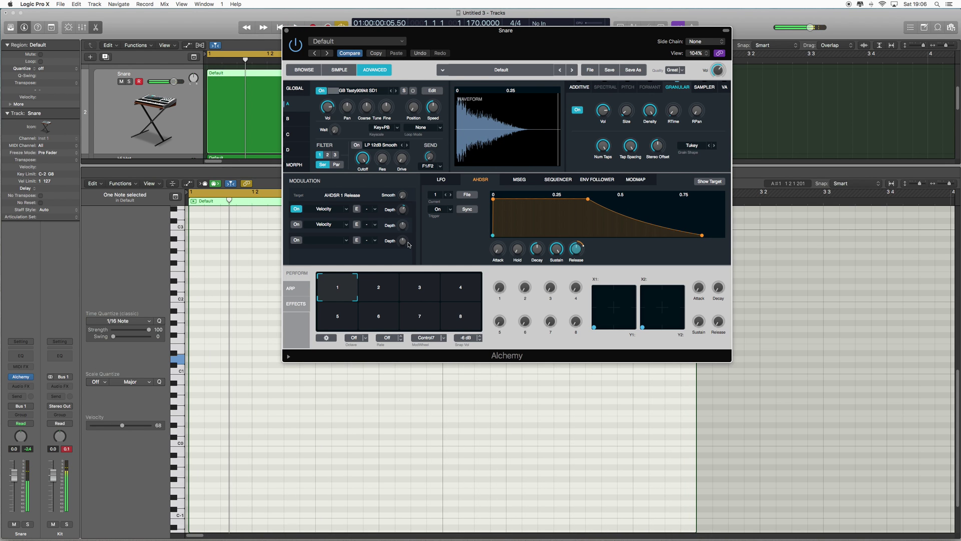
left_click(286, 30)
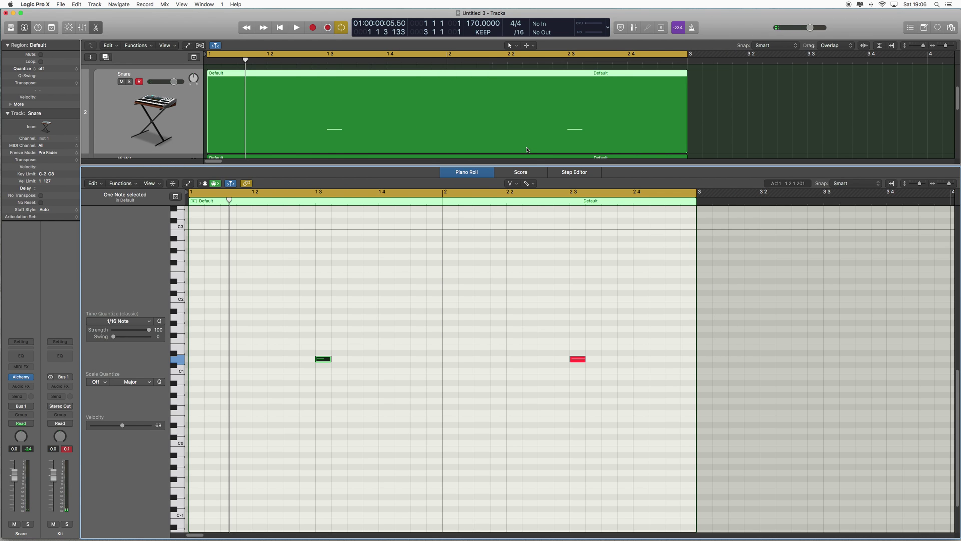
key("e")
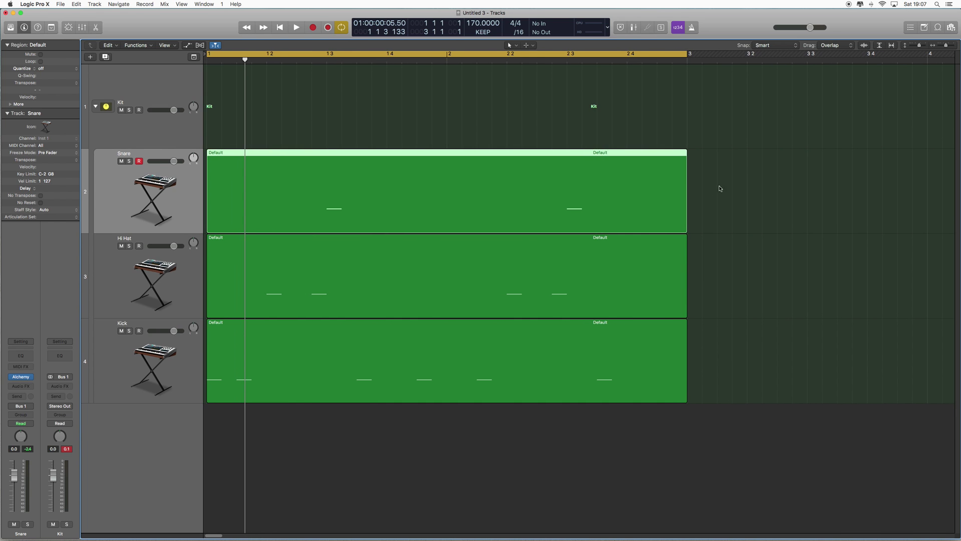
left_click_drag(722, 179, 375, 399)
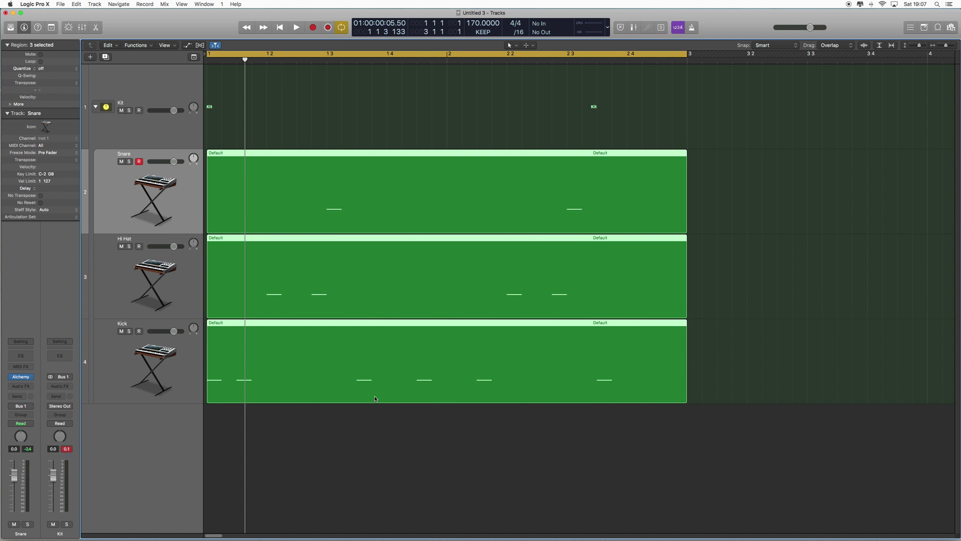
key("super+j")
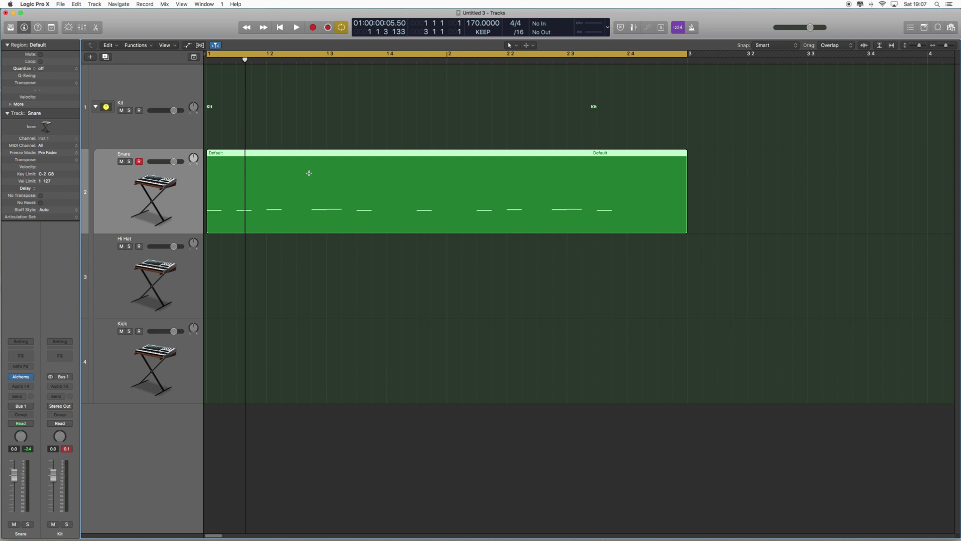
key("super+z")
Step: Join the Snare, Hi Hat and Kick regions into one region and move it onto the Kit track at bar 1
left_click(761, 203)
left_click_drag(755, 187, 450, 401)
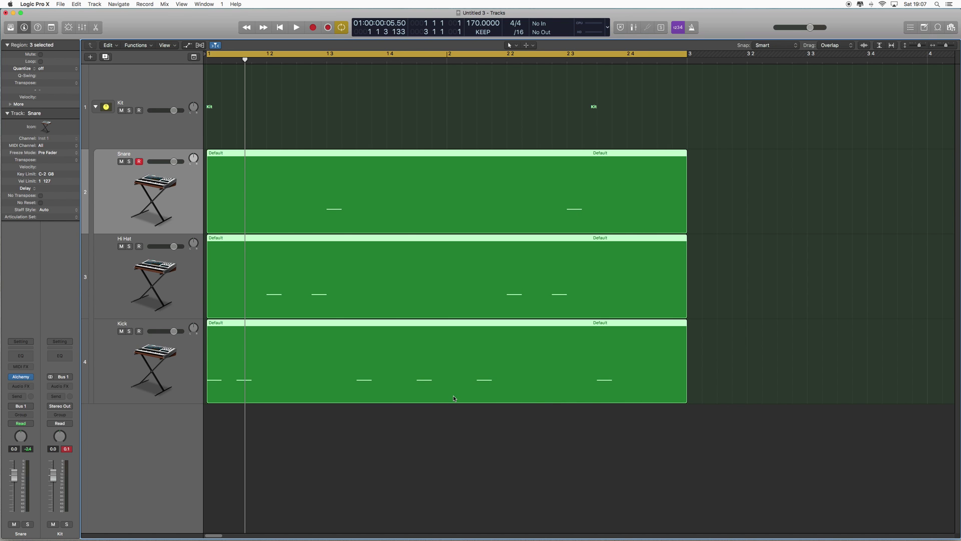
key("super+j")
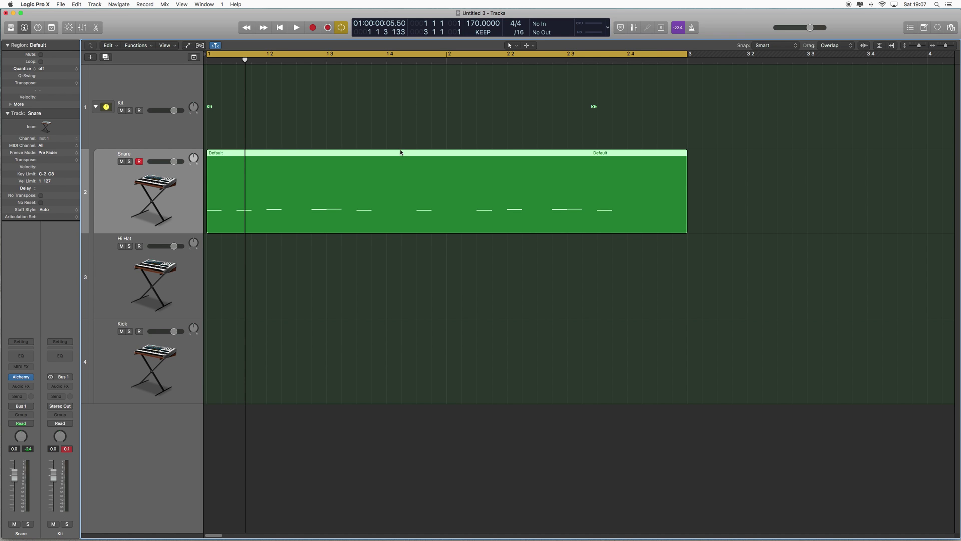
left_click_drag(387, 157, 387, 114)
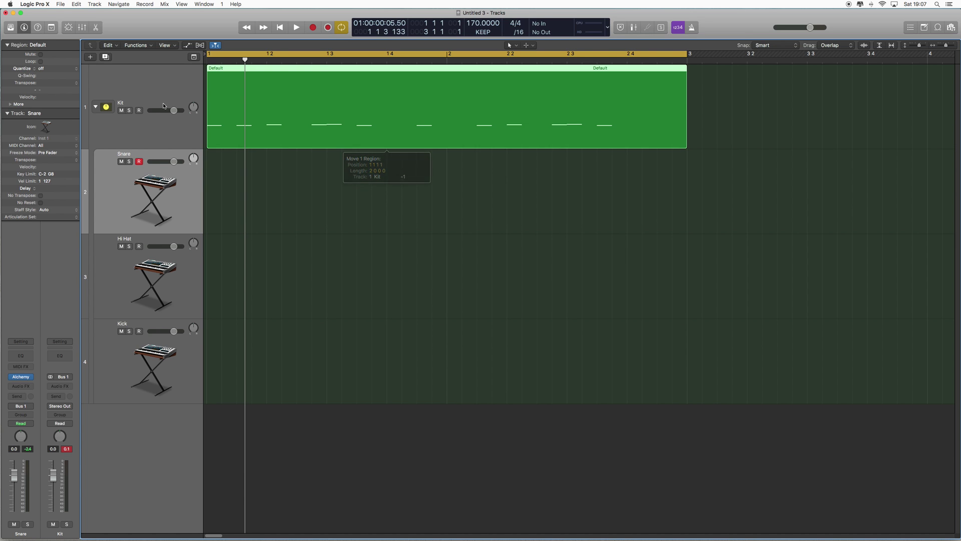
Step: Collapse the Kit track stack and play back the combined pattern from its single region
left_click(95, 107)
key("space")
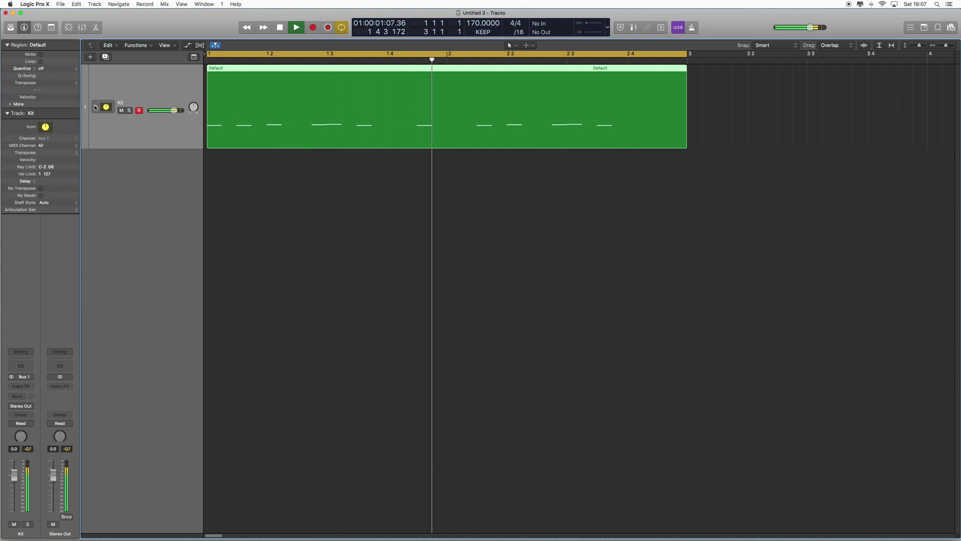
key("space")
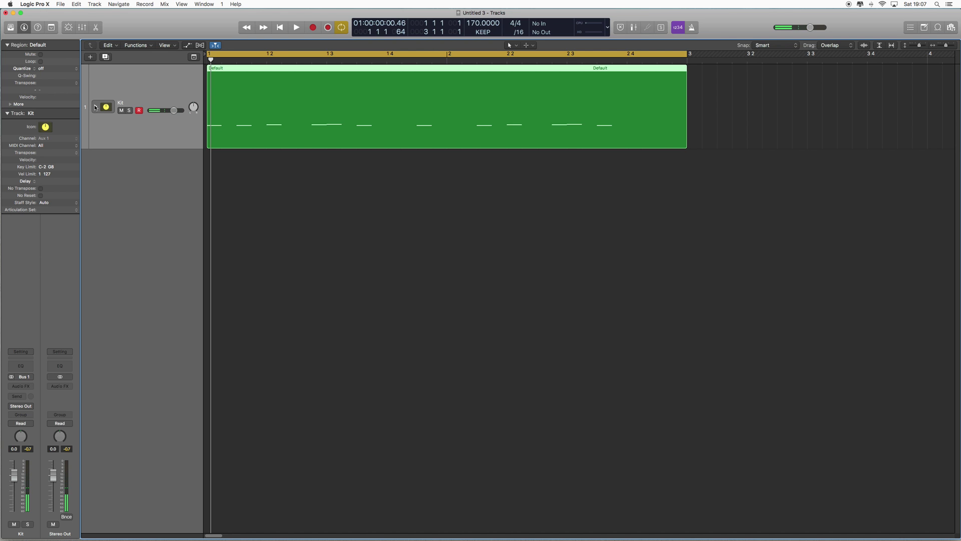
left_click(95, 106)
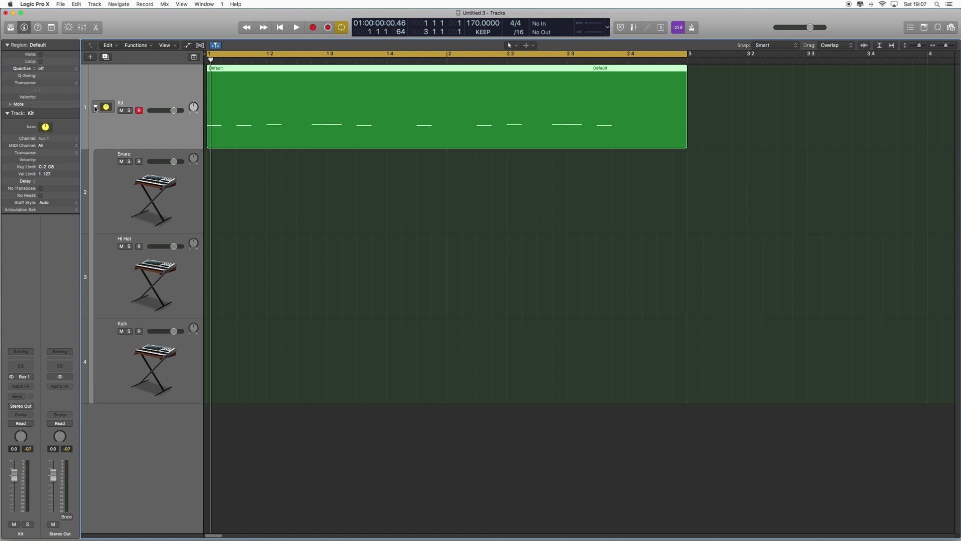
left_click(96, 106)
key("space")
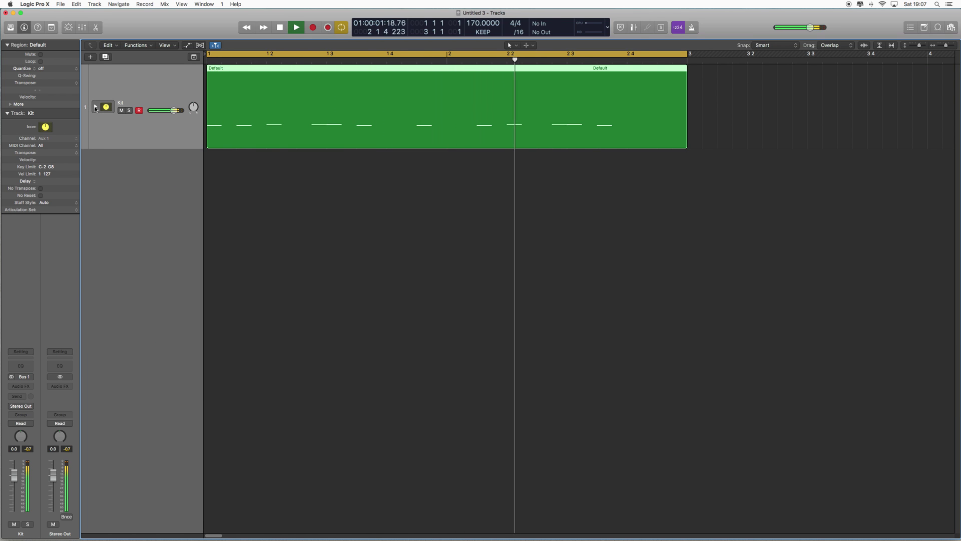
key("space")
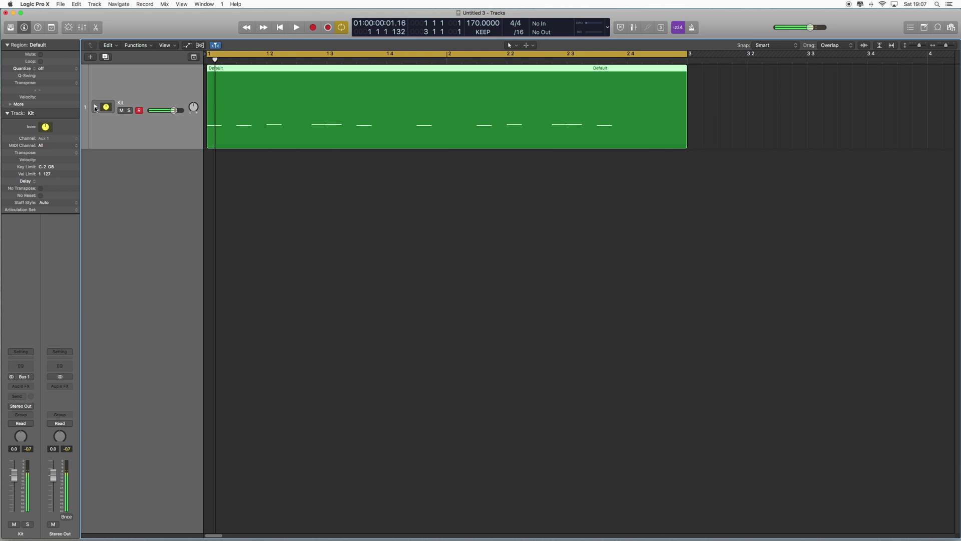